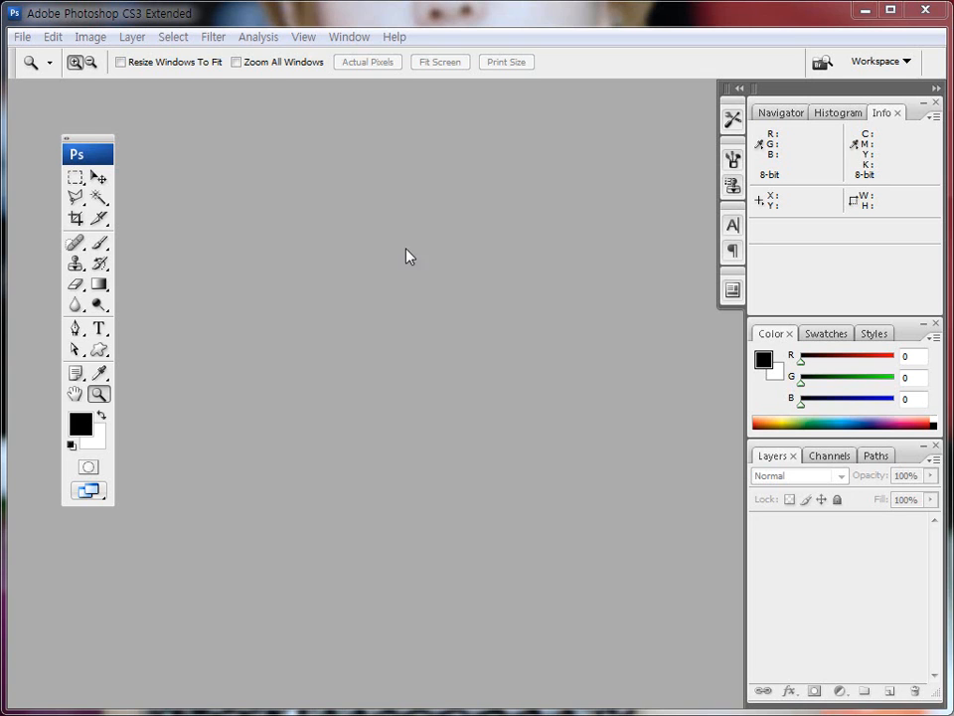
{"action": "double_click", "coordinate": [358, 267]}
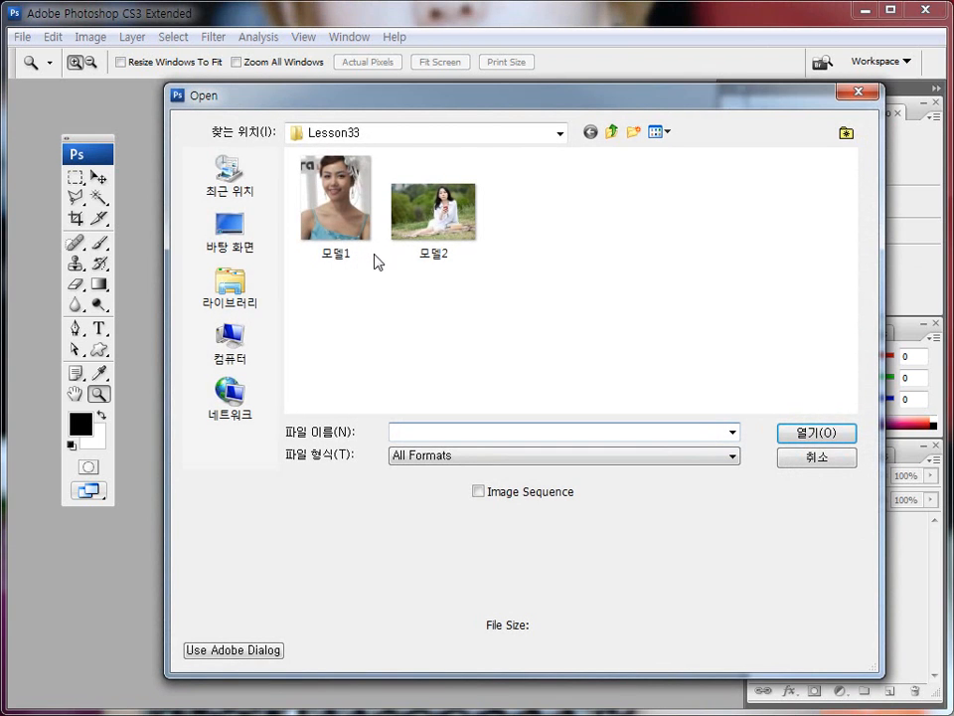
{"action": "left_click", "coordinate": [793, 461]}
{"action": "mouse_move", "coordinate": [307, 232]}
{"action": "left_mouse_down"}
{"action": "mouse_move", "coordinate": [408, 386]}
{"action": "mouse_move", "coordinate": [391, 226]}
{"action": "mouse_move", "coordinate": [304, 241]}
{"action": "left_mouse_up"}
{"action": "key", "text": "Escape"}
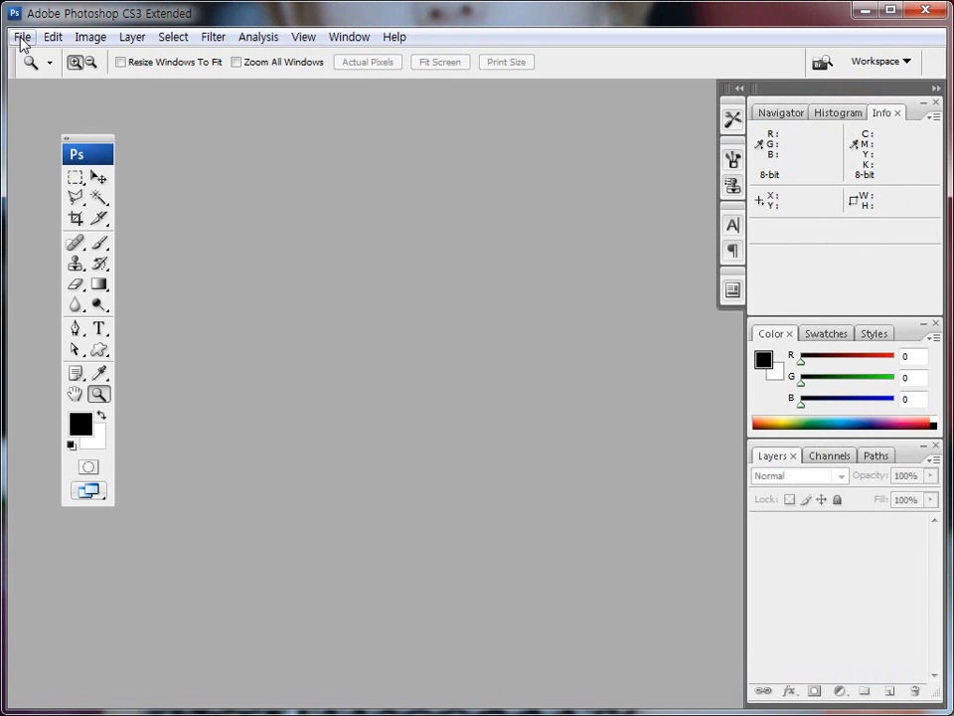
Open the portrait photo 모델1 from the Lesson33 folder
{"action": "left_click", "coordinate": [22, 39]}
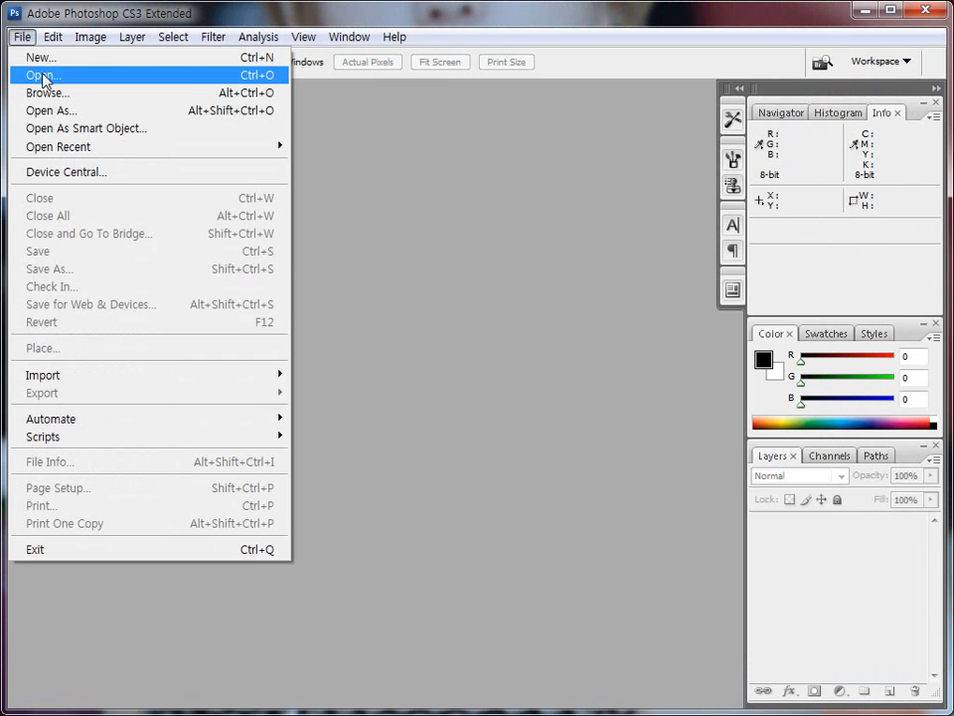
{"action": "left_click", "coordinate": [395, 237]}
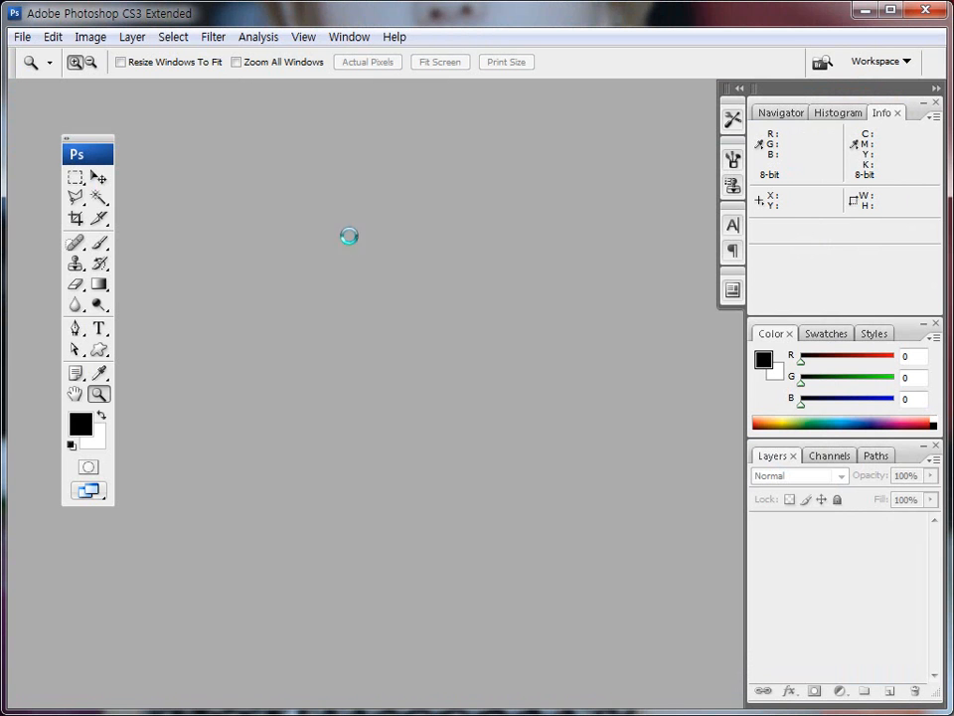
{"action": "double_click", "coordinate": [353, 240]}
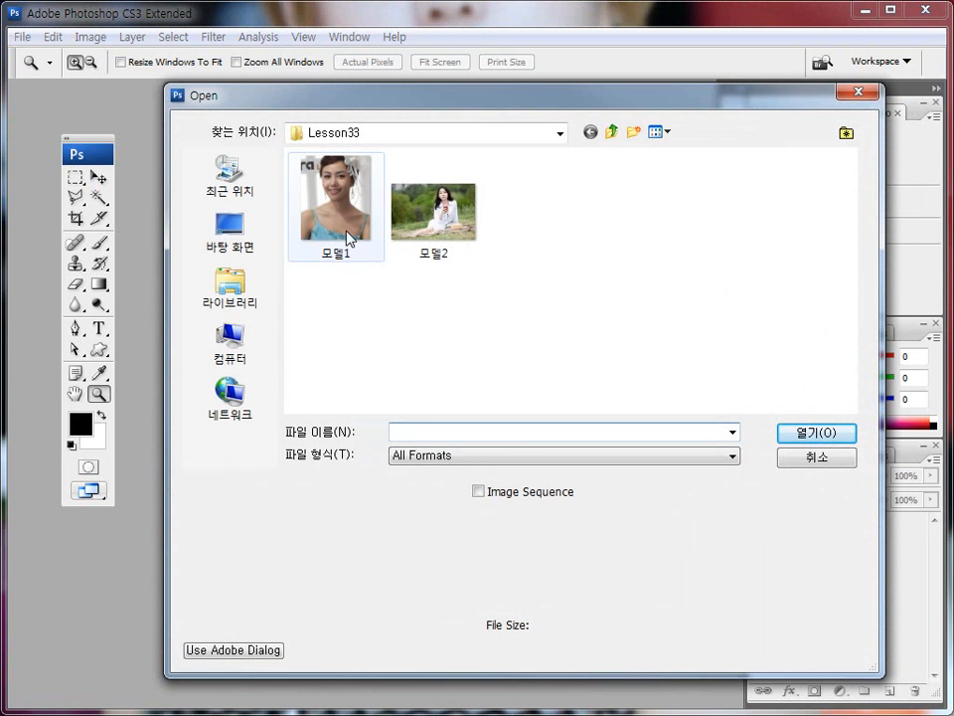
{"action": "left_click", "coordinate": [349, 246]}
{"action": "left_click", "coordinate": [793, 432]}
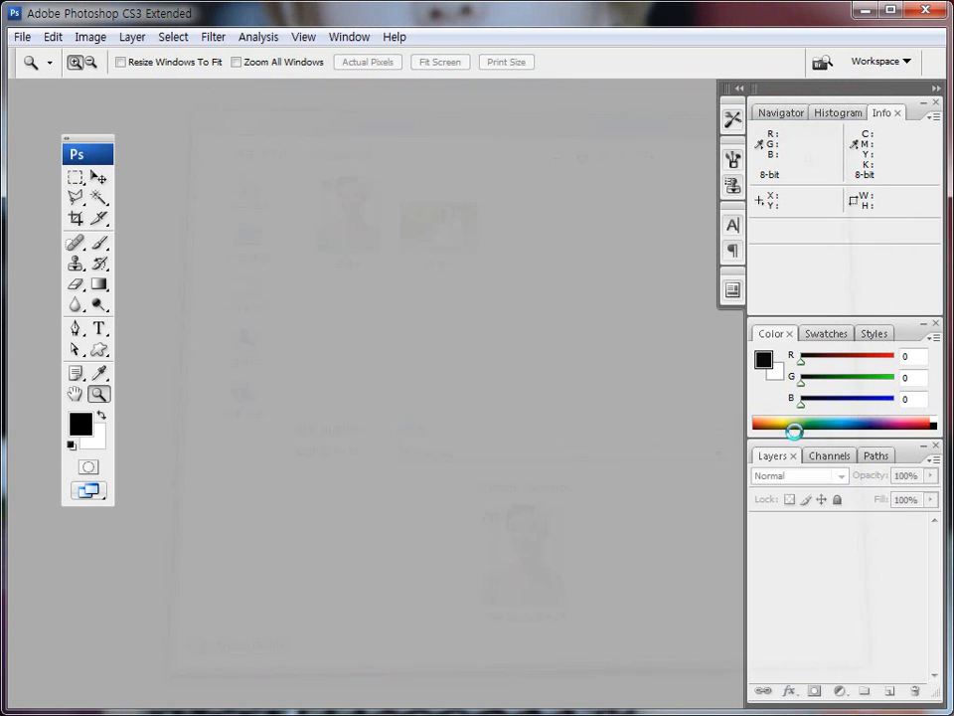
Enlarge the photo's document window and display the image at 100% magnification
{"action": "left_click_drag", "start_coordinate": [539, 595], "coordinate": [626, 706]}
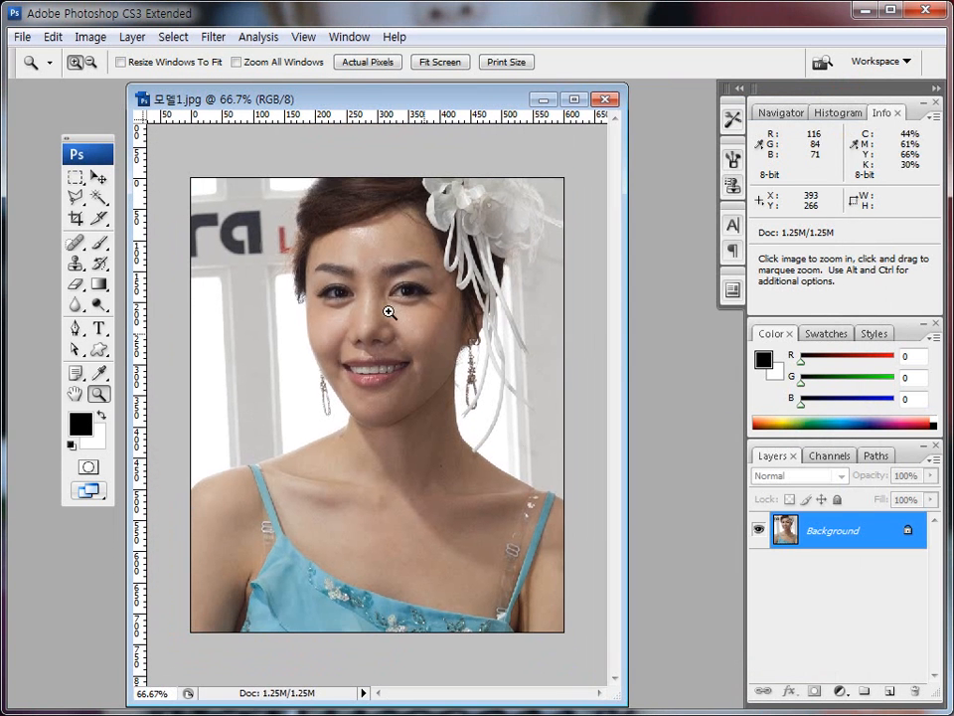
{"action": "left_click_drag", "start_coordinate": [262, 104], "coordinate": [274, 103]}
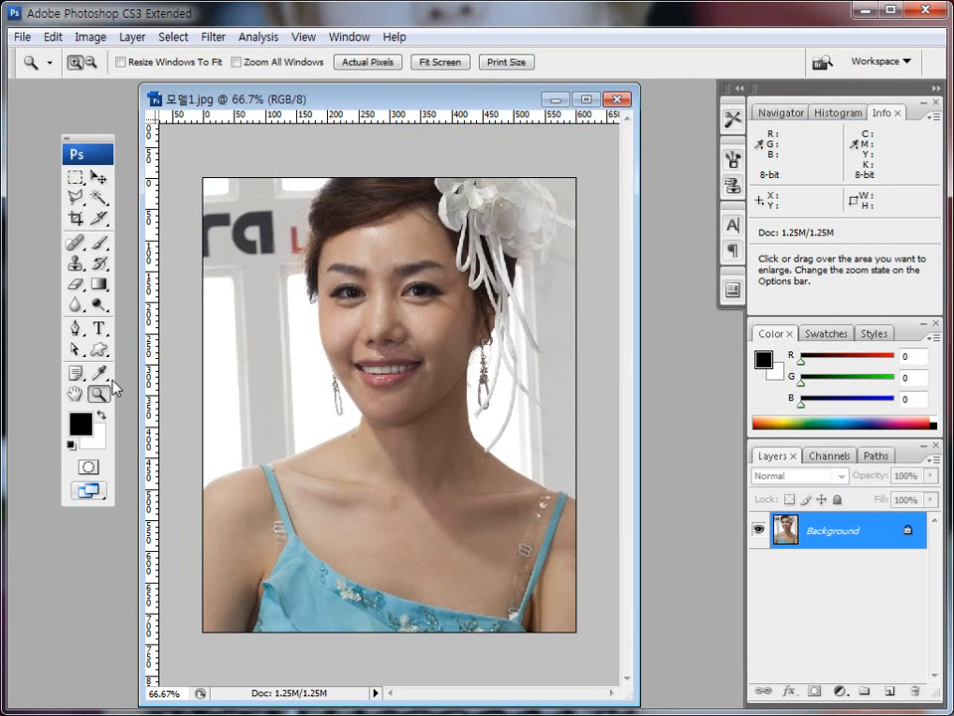
{"action": "mouse_move", "coordinate": [108, 408]}
{"action": "left_mouse_down"}
{"action": "mouse_move", "coordinate": [84, 393]}
{"action": "mouse_move", "coordinate": [115, 405]}
{"action": "left_mouse_up"}
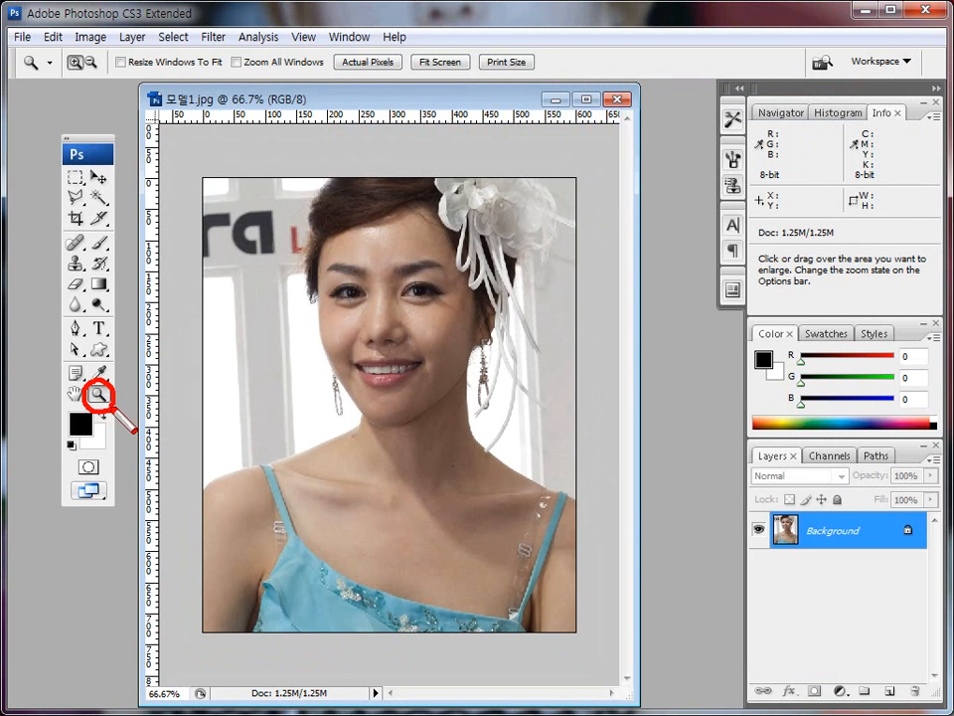
{"action": "double_click", "coordinate": [99, 395]}
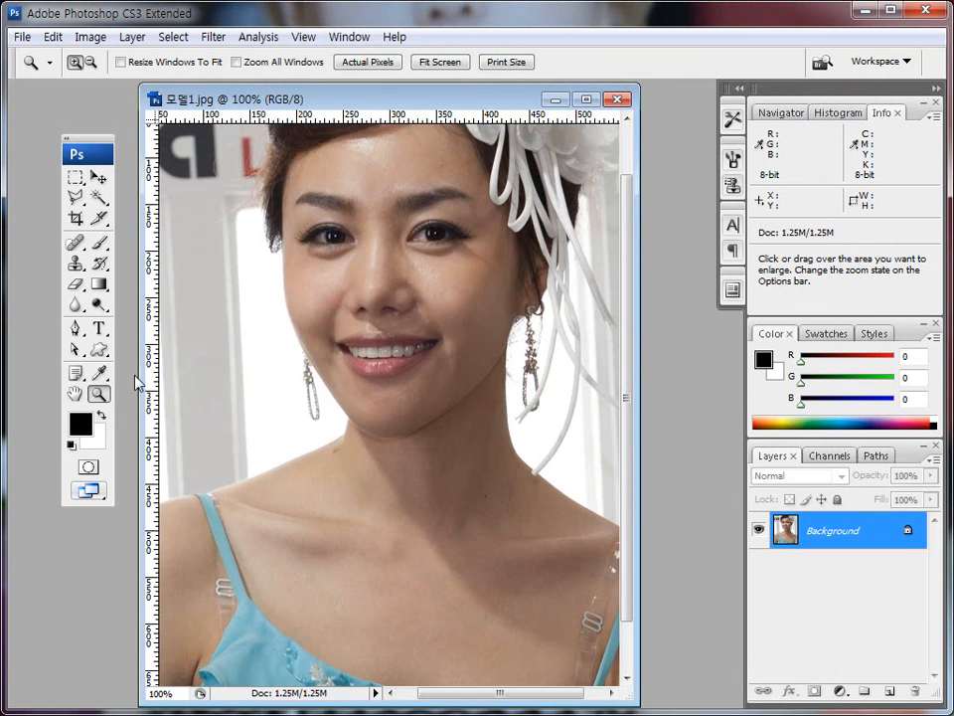
{"action": "left_click_drag", "start_coordinate": [635, 122], "coordinate": [693, 124]}
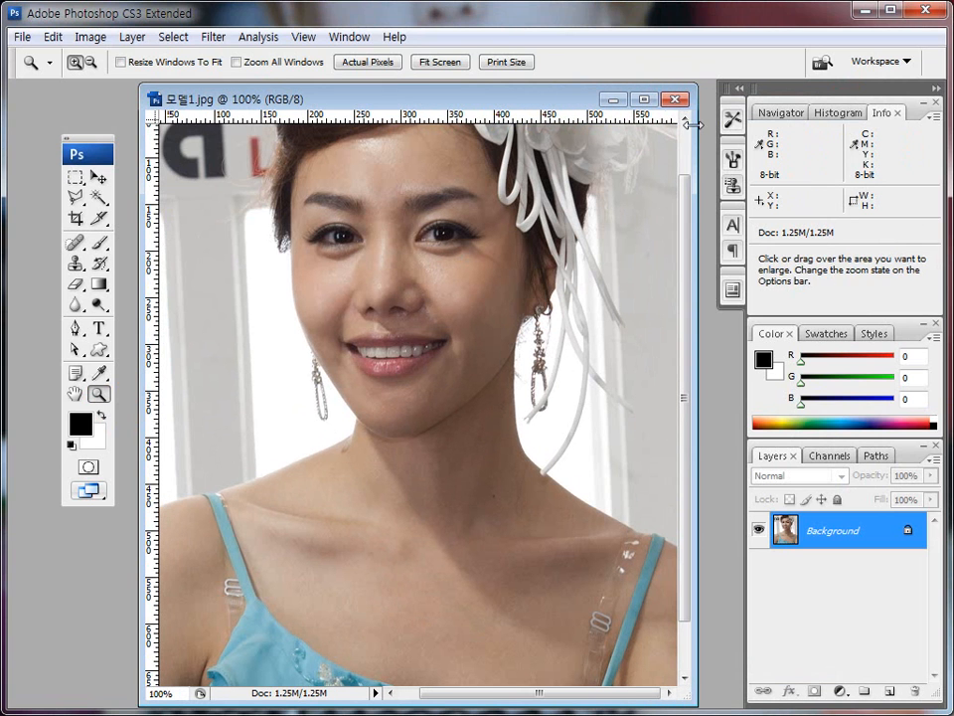
{"action": "left_click_drag", "start_coordinate": [139, 151], "coordinate": [119, 152]}
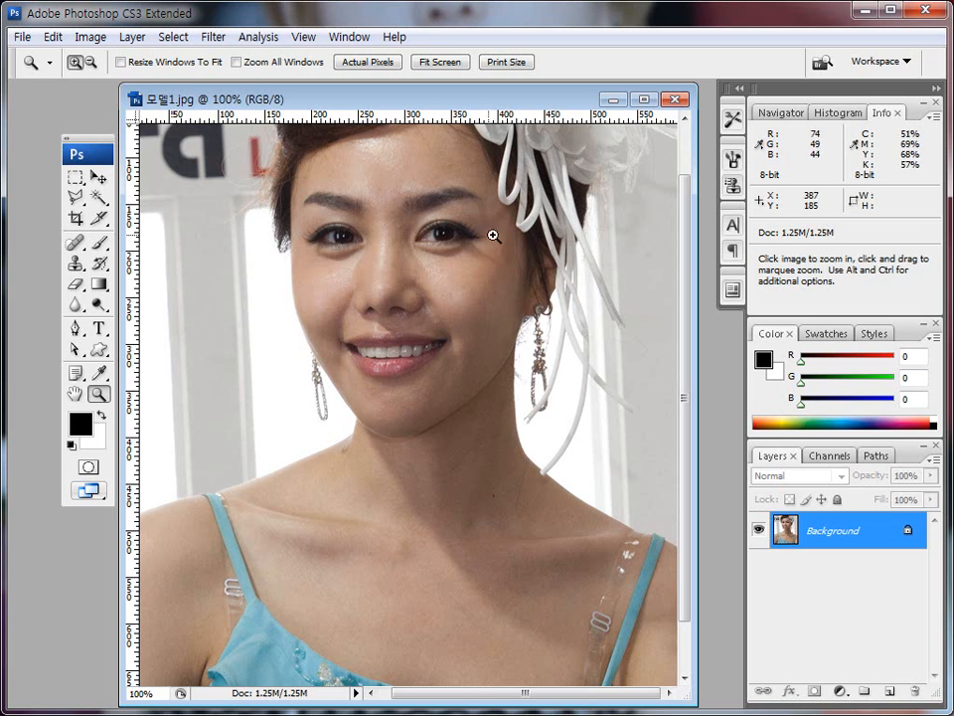
{"action": "mouse_move", "coordinate": [826, 546]}
{"action": "left_mouse_down"}
{"action": "mouse_move", "coordinate": [794, 557]}
{"action": "mouse_move", "coordinate": [763, 515]}
{"action": "mouse_move", "coordinate": [923, 510]}
{"action": "mouse_move", "coordinate": [926, 550]}
{"action": "mouse_move", "coordinate": [806, 559]}
{"action": "left_mouse_up"}
{"action": "mouse_move", "coordinate": [778, 473]}
{"action": "left_mouse_down"}
{"action": "mouse_move", "coordinate": [783, 511]}
{"action": "mouse_move", "coordinate": [801, 524]}
{"action": "left_mouse_up"}
{"action": "key", "text": "Escape"}
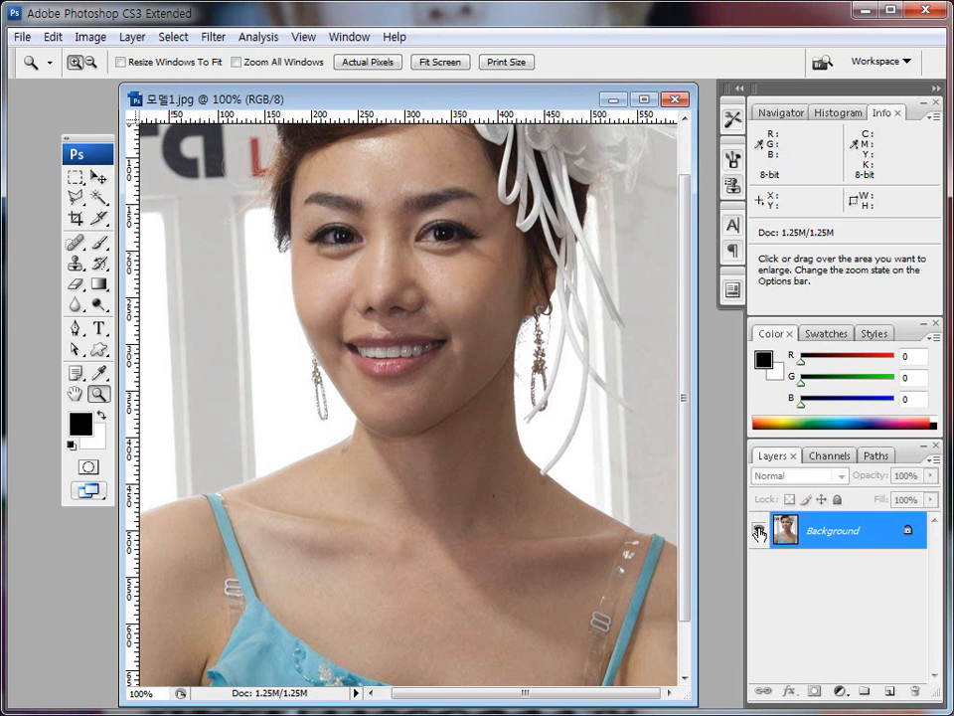
{"action": "left_click", "coordinate": [759, 532]}
{"action": "key", "text": "ctrl+2"}
{"action": "mouse_move", "coordinate": [880, 525]}
{"action": "left_mouse_down"}
{"action": "mouse_move", "coordinate": [815, 551]}
{"action": "mouse_move", "coordinate": [798, 517]}
{"action": "mouse_move", "coordinate": [884, 527]}
{"action": "mouse_move", "coordinate": [845, 540]}
{"action": "mouse_move", "coordinate": [833, 531]}
{"action": "mouse_move", "coordinate": [867, 543]}
{"action": "mouse_move", "coordinate": [893, 702]}
{"action": "left_mouse_up"}
{"action": "key", "text": "Escape"}
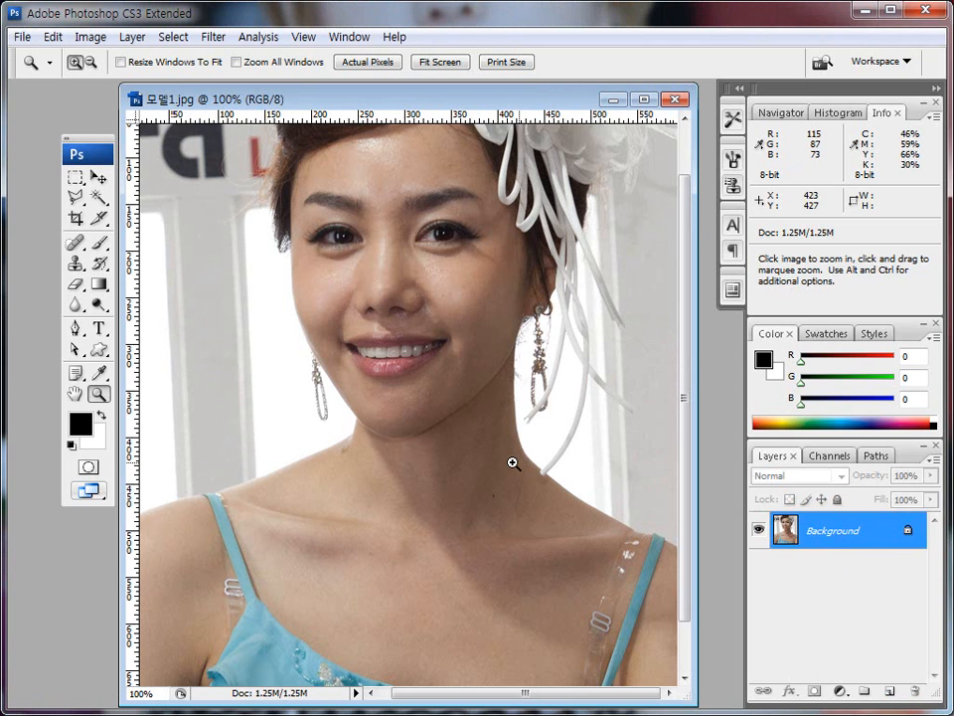
Duplicate the Background layer and apply a Gaussian Blur with a radius of 7 pixels to the copy
{"action": "key", "text": "ctrl"}
{"action": "key", "text": "ctrl+j"}
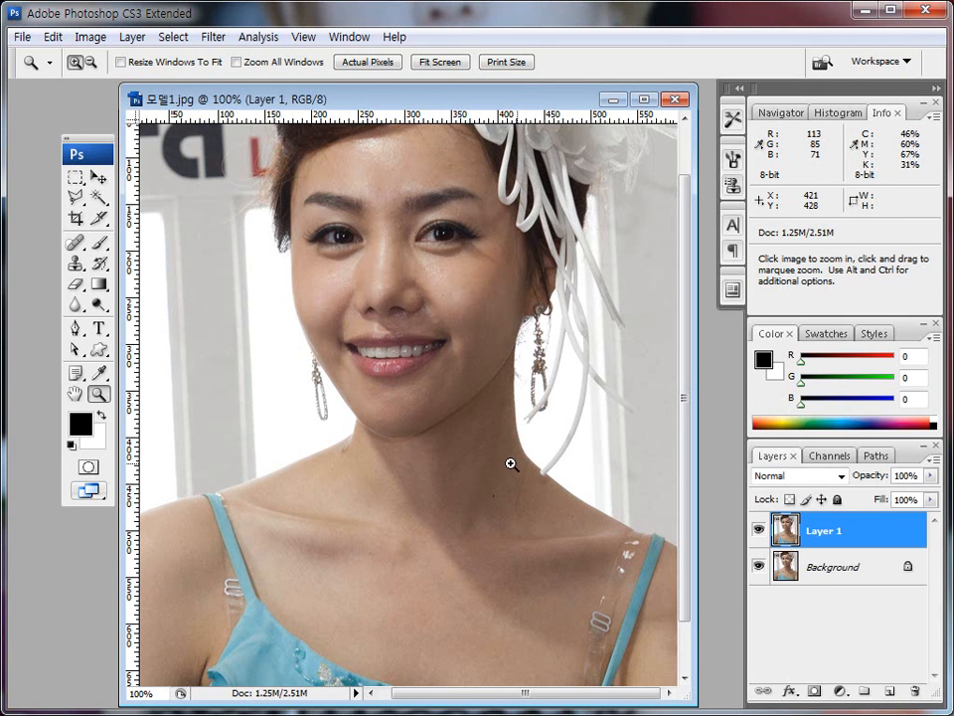
{"action": "left_click", "coordinate": [213, 37]}
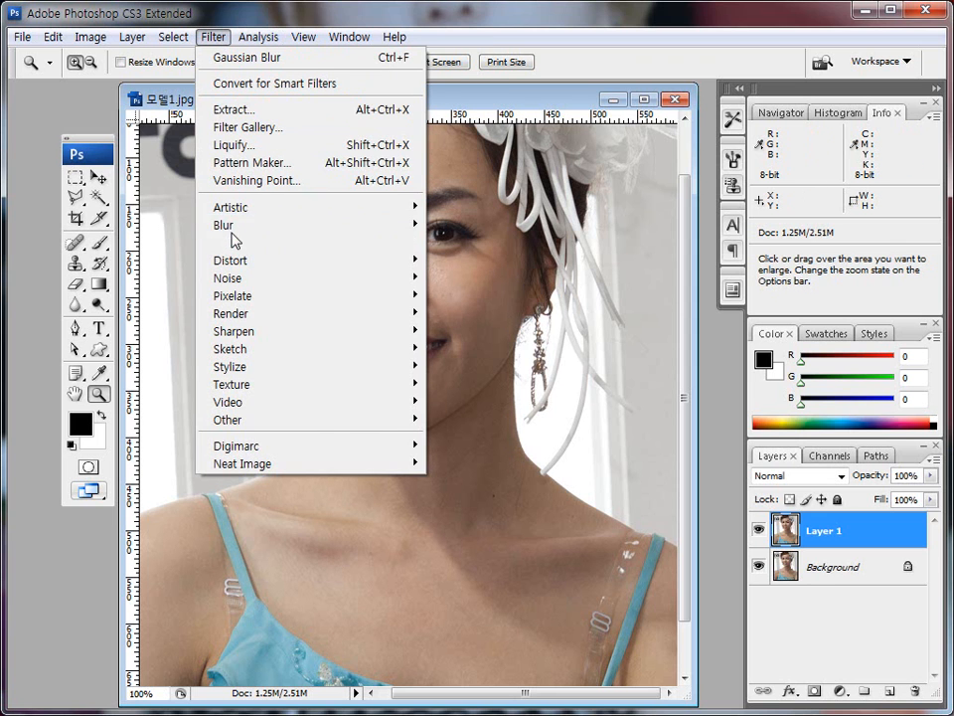
{"action": "mouse_move", "coordinate": [237, 232]}
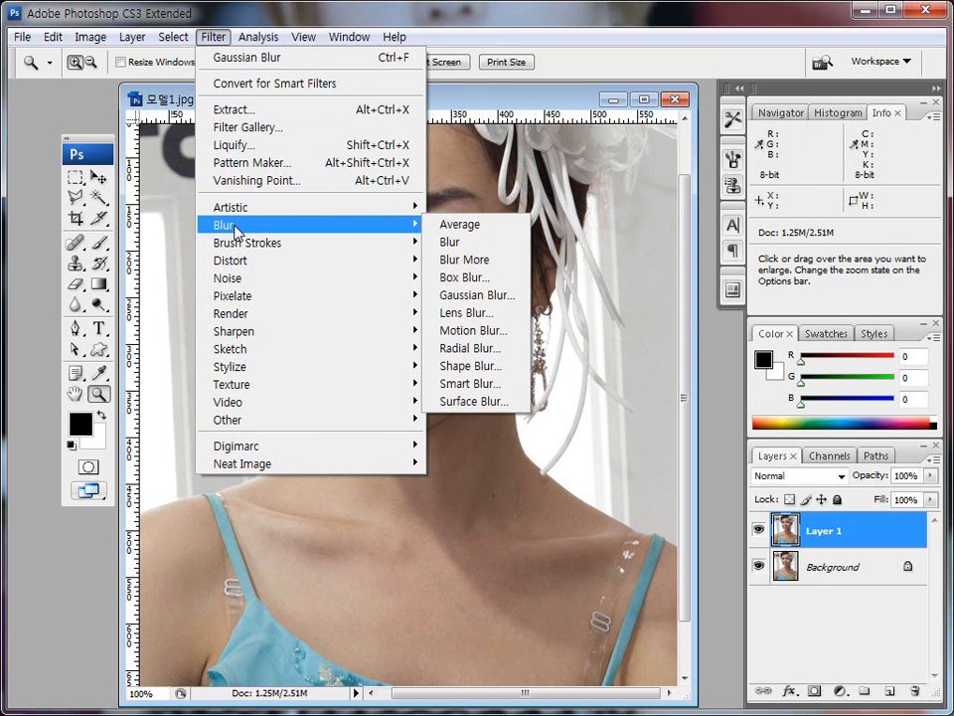
{"action": "left_click", "coordinate": [452, 296]}
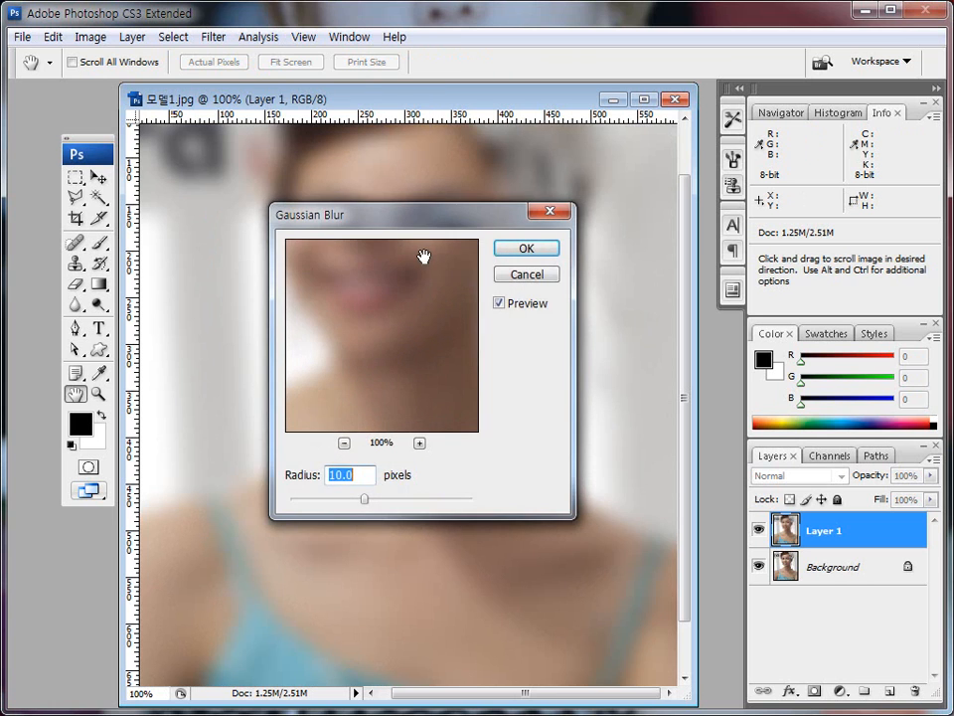
{"action": "left_click_drag", "start_coordinate": [370, 218], "coordinate": [511, 188]}
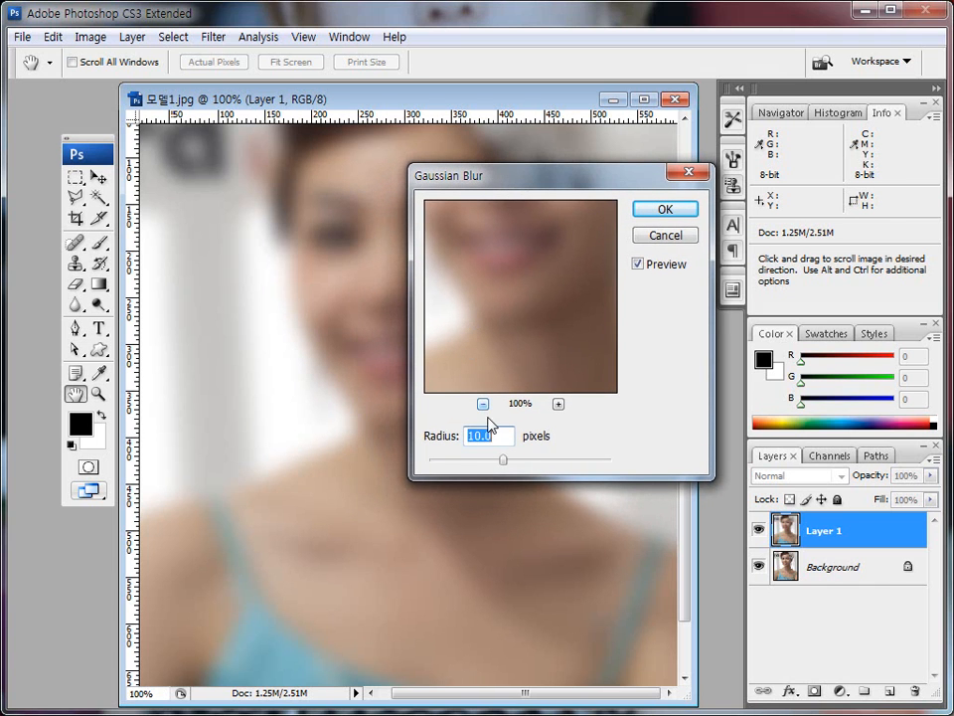
{"action": "key", "text": "ctrl+2"}
{"action": "mouse_move", "coordinate": [494, 445]}
{"action": "left_mouse_down"}
{"action": "mouse_move", "coordinate": [477, 447]}
{"action": "mouse_move", "coordinate": [498, 424]}
{"action": "mouse_move", "coordinate": [496, 450]}
{"action": "left_mouse_up"}
{"action": "key", "text": "Escape"}
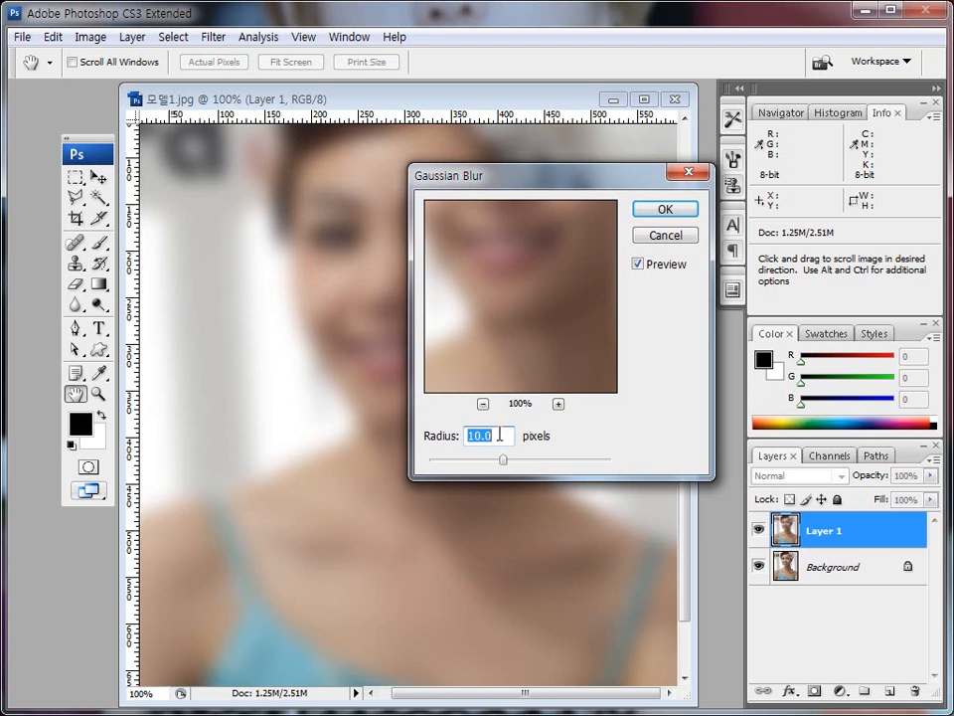
{"action": "key", "text": "BackSpace"}
{"action": "type", "text": "7"}
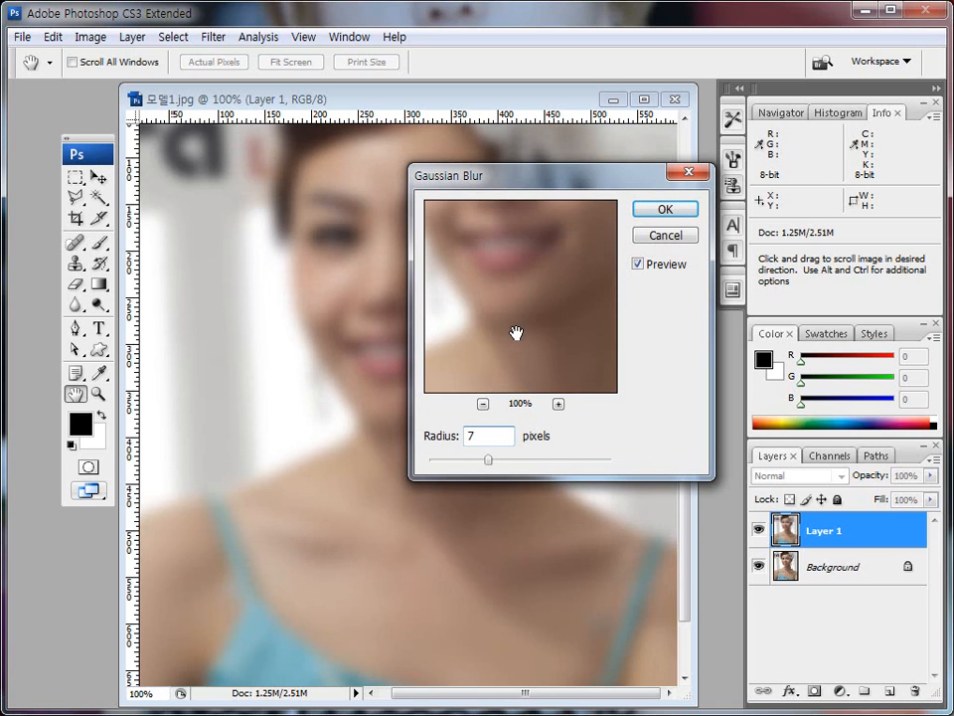
{"action": "left_click", "coordinate": [656, 210]}
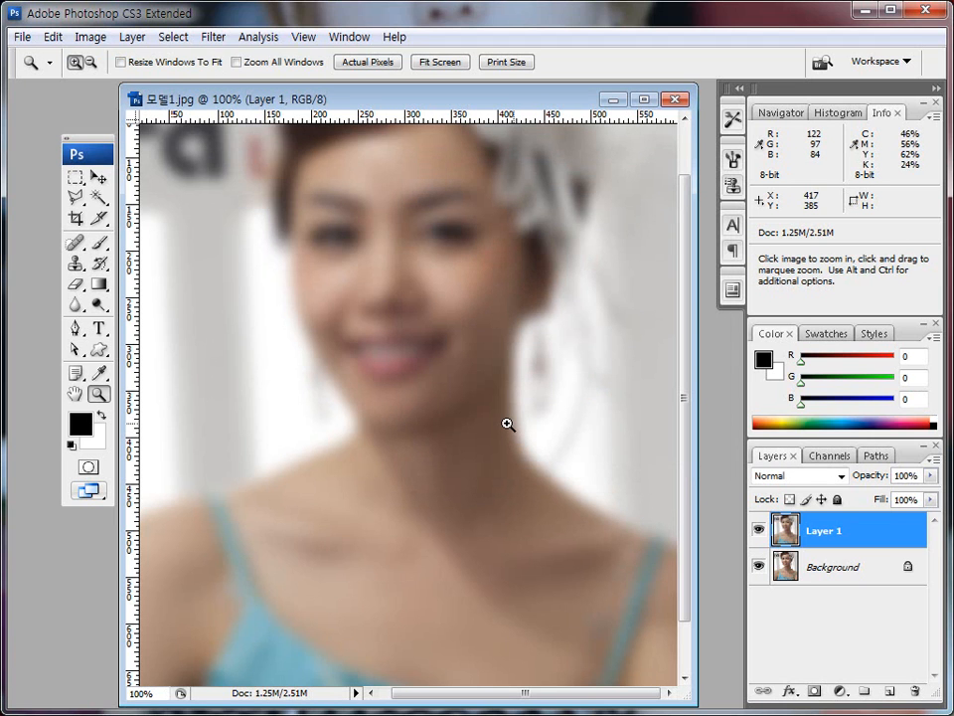
{"action": "mouse_move", "coordinate": [764, 572]}
{"action": "left_mouse_down"}
{"action": "mouse_move", "coordinate": [800, 579]}
{"action": "mouse_move", "coordinate": [781, 549]}
{"action": "mouse_move", "coordinate": [804, 513]}
{"action": "left_mouse_up"}
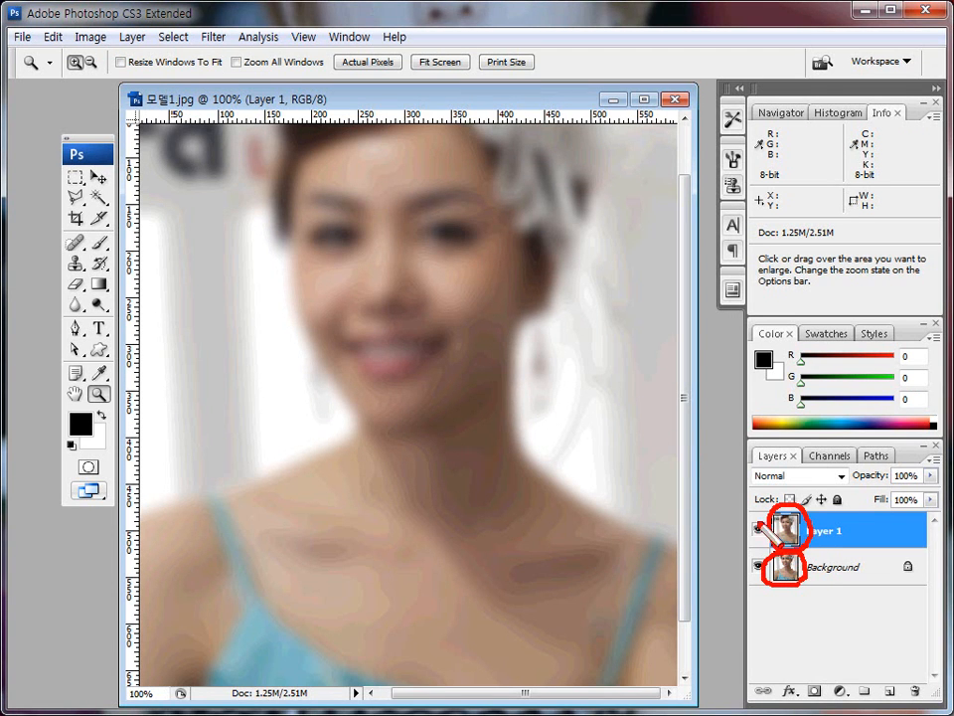
{"action": "key", "text": "Escape"}
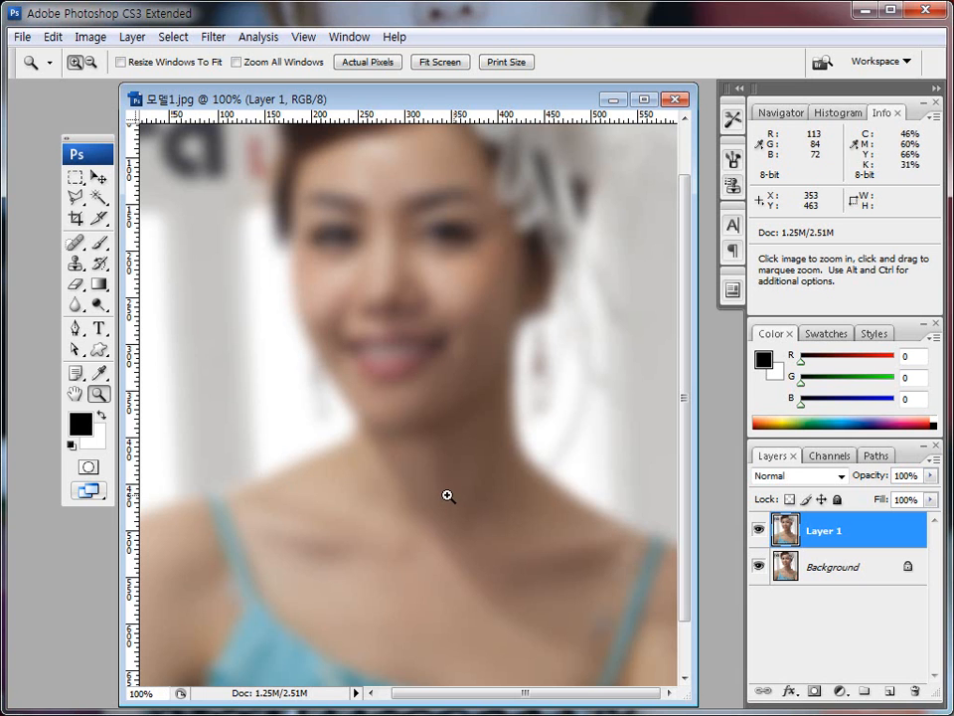
{"action": "key", "text": "ctrl+2"}
{"action": "mouse_move", "coordinate": [793, 543]}
{"action": "left_mouse_down"}
{"action": "mouse_move", "coordinate": [780, 508]}
{"action": "mouse_move", "coordinate": [795, 545]}
{"action": "left_mouse_up"}
{"action": "left_click_drag", "start_coordinate": [809, 683], "coordinate": [827, 702]}
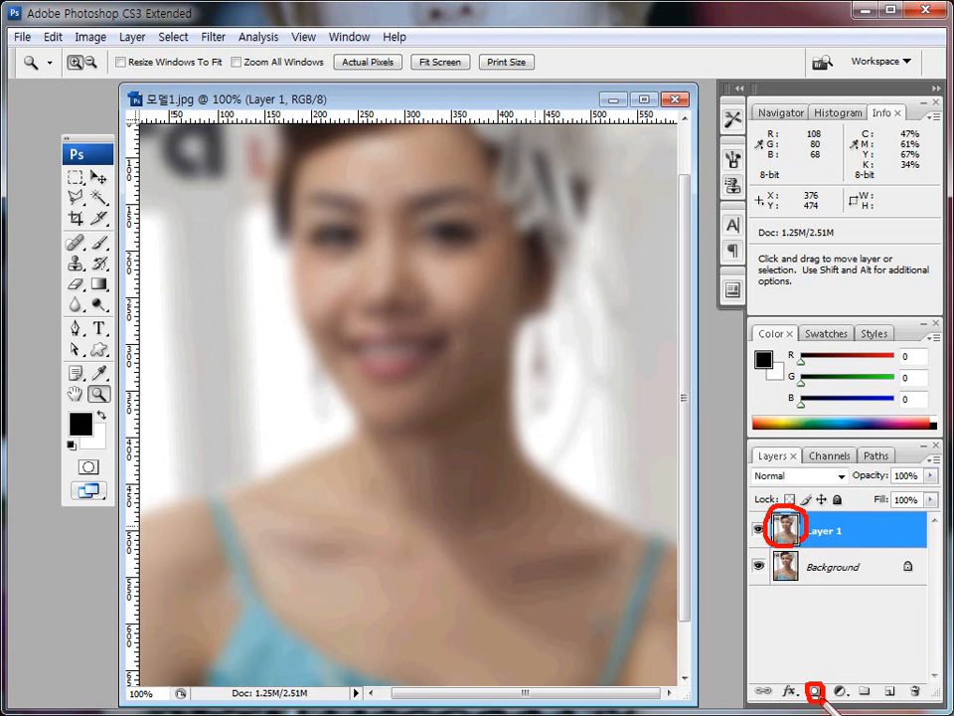
{"action": "key", "text": "Escape"}
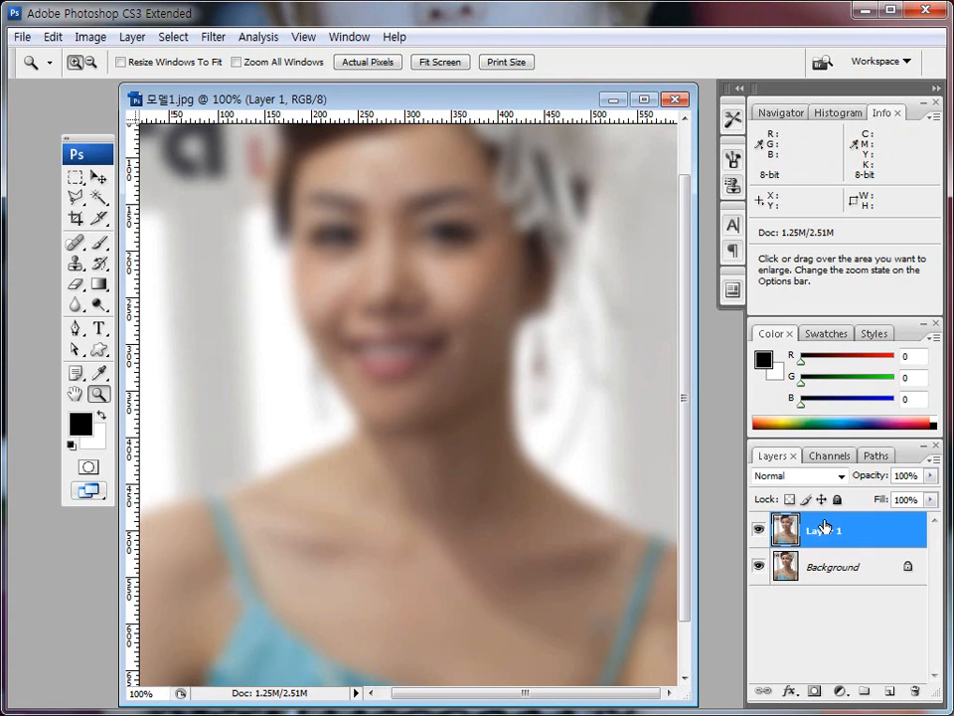
Add a layer mask to the blurred Layer 1 and invert the mask to black
{"action": "left_click", "coordinate": [814, 696]}
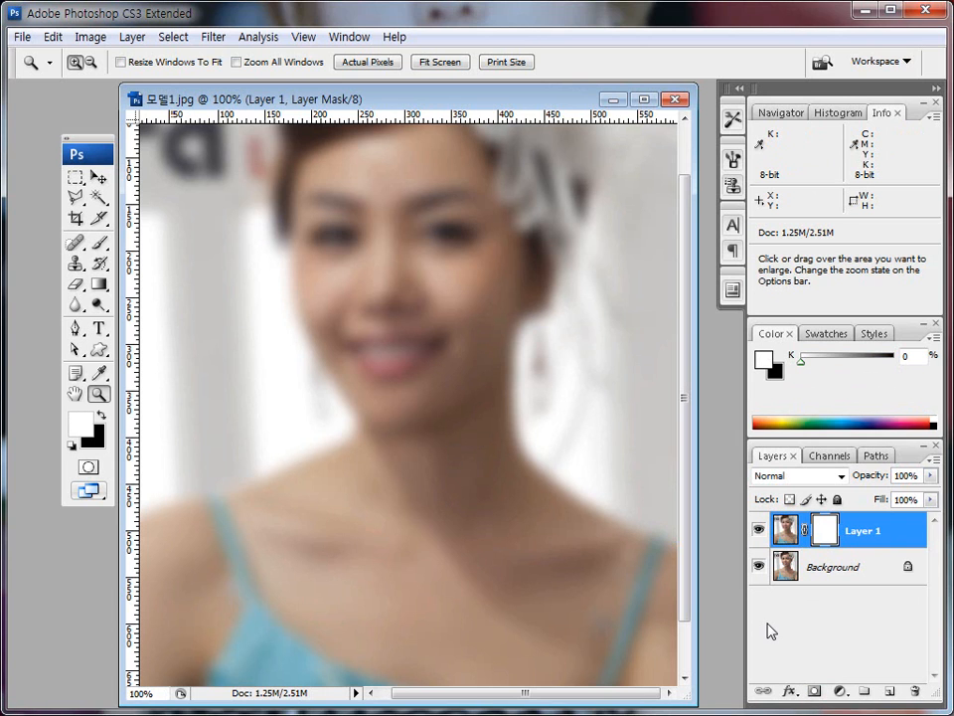
{"action": "key", "text": "ctrl+shift+d"}
{"action": "mouse_move", "coordinate": [812, 514]}
{"action": "left_mouse_down"}
{"action": "mouse_move", "coordinate": [839, 528]}
{"action": "mouse_move", "coordinate": [812, 518]}
{"action": "mouse_move", "coordinate": [812, 546]}
{"action": "mouse_move", "coordinate": [838, 531]}
{"action": "mouse_move", "coordinate": [839, 544]}
{"action": "left_mouse_up"}
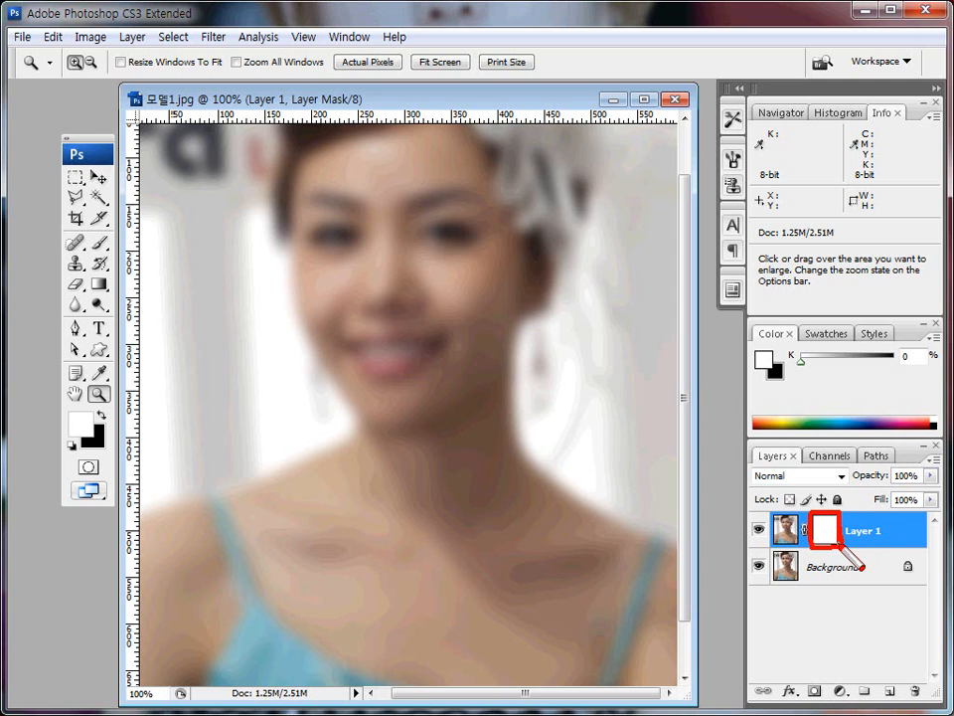
{"action": "key", "text": "Escape"}
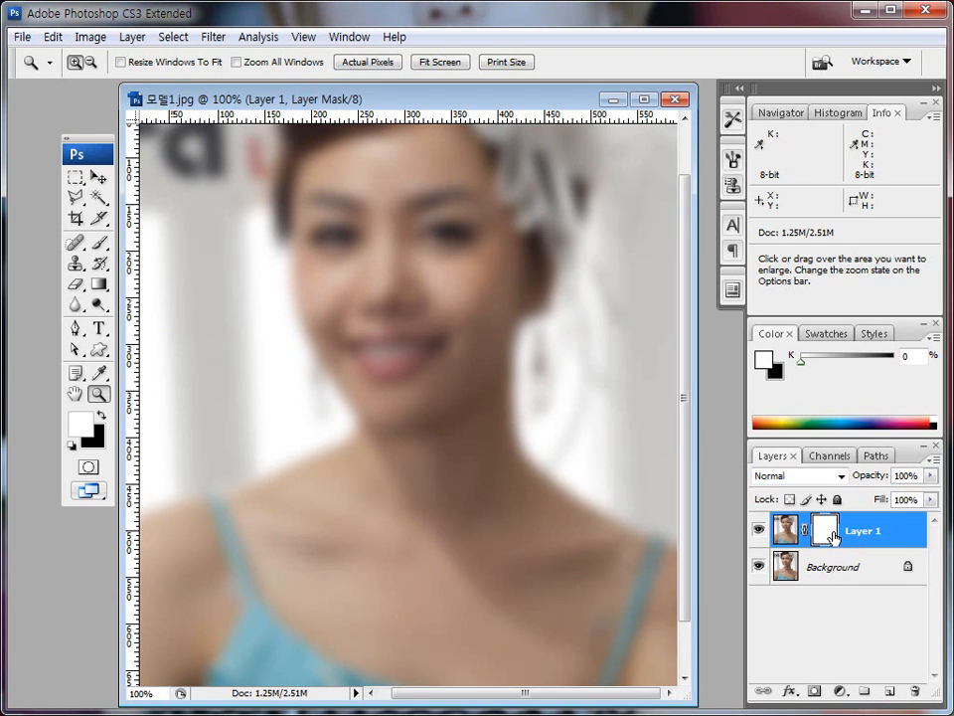
{"action": "left_click_drag", "start_coordinate": [827, 515], "coordinate": [819, 543]}
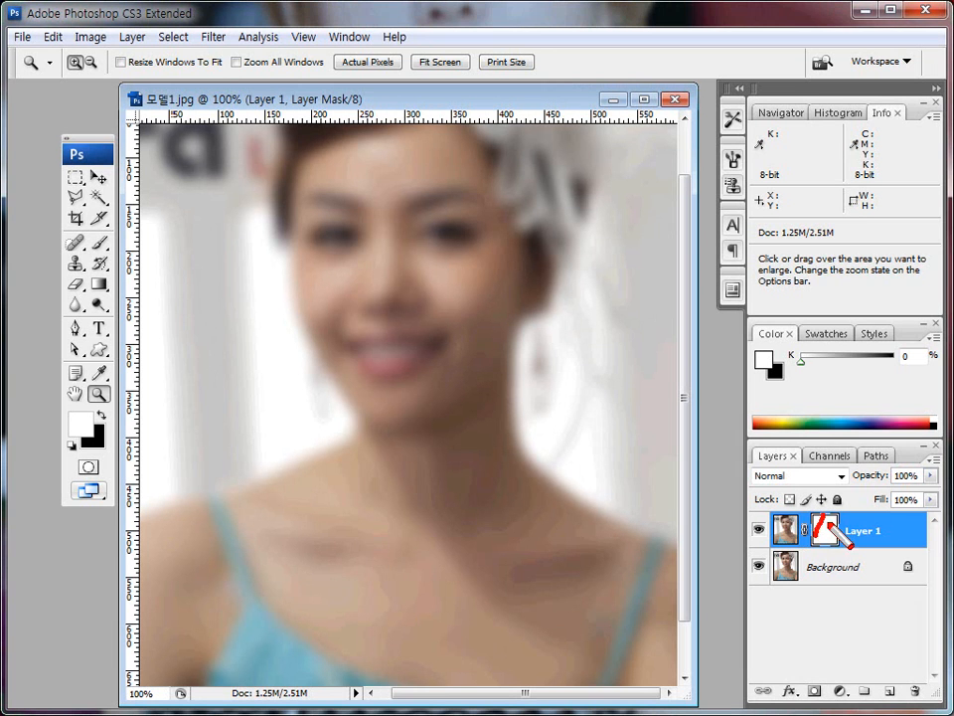
{"action": "key", "text": "Escape"}
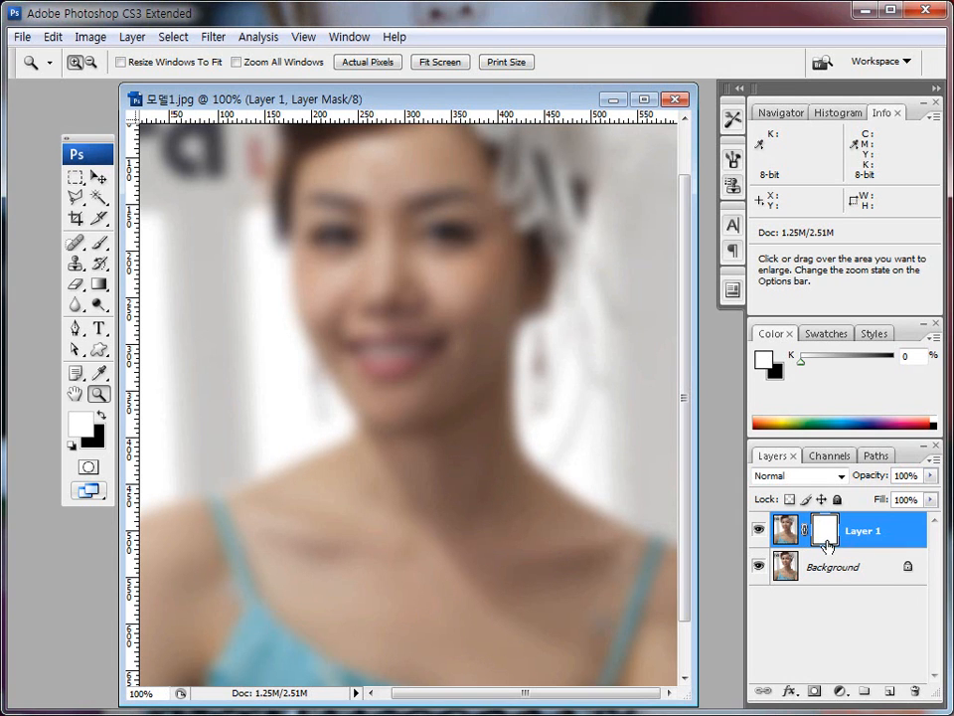
{"action": "mouse_move", "coordinate": [97, 446]}
{"action": "left_mouse_down"}
{"action": "mouse_move", "coordinate": [179, 487]}
{"action": "mouse_move", "coordinate": [453, 527]}
{"action": "mouse_move", "coordinate": [785, 517]}
{"action": "mouse_move", "coordinate": [772, 503]}
{"action": "mouse_move", "coordinate": [785, 535]}
{"action": "left_mouse_up"}
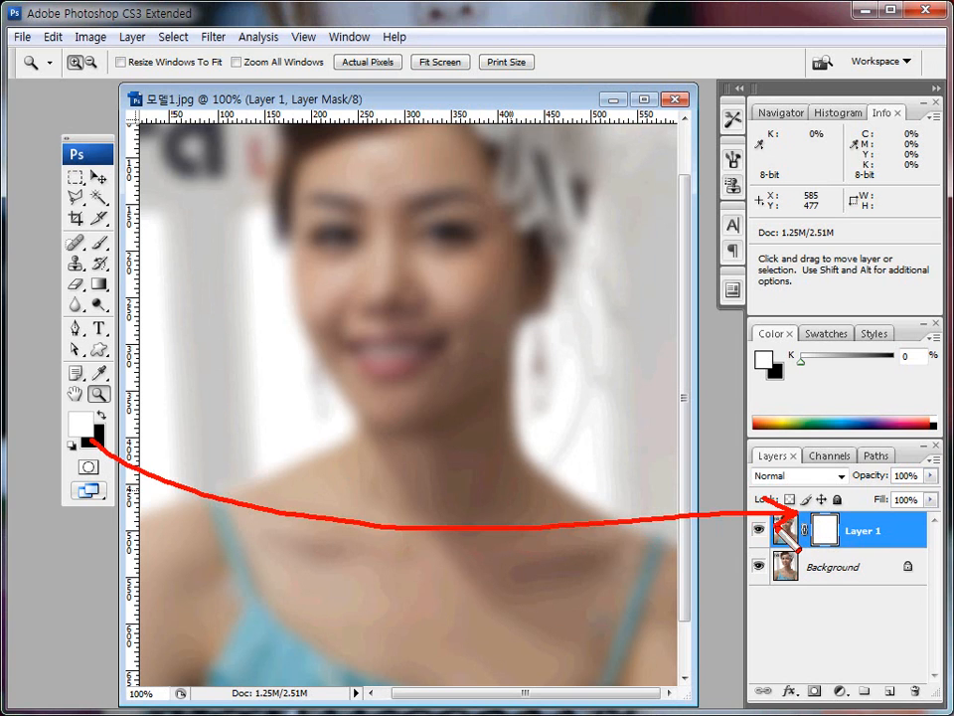
{"action": "key", "text": "Escape"}
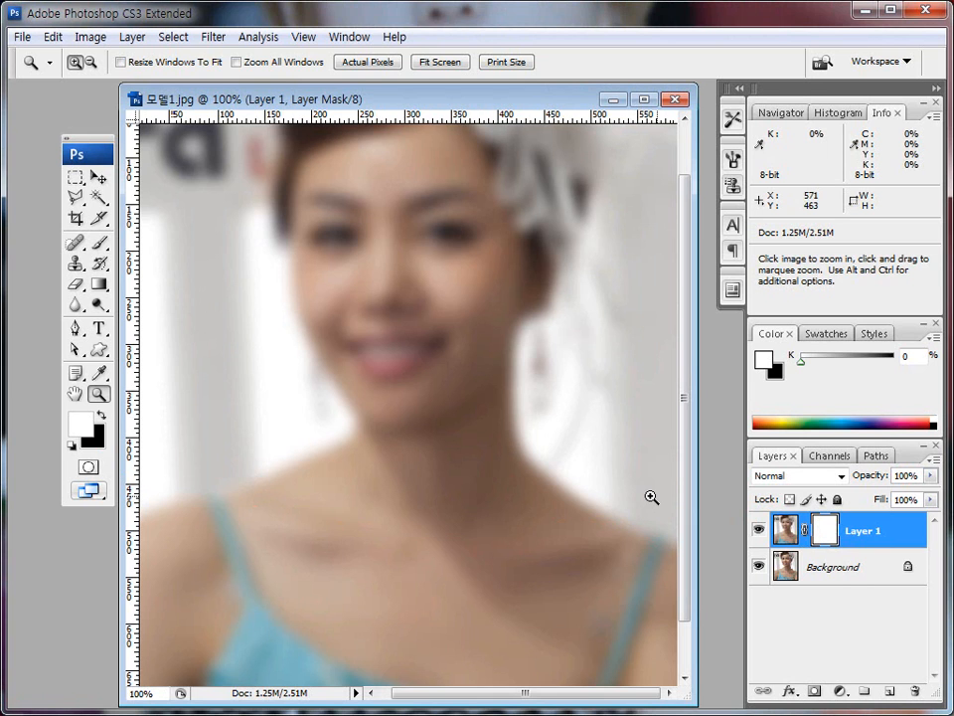
{"action": "key", "text": "ctrl"}
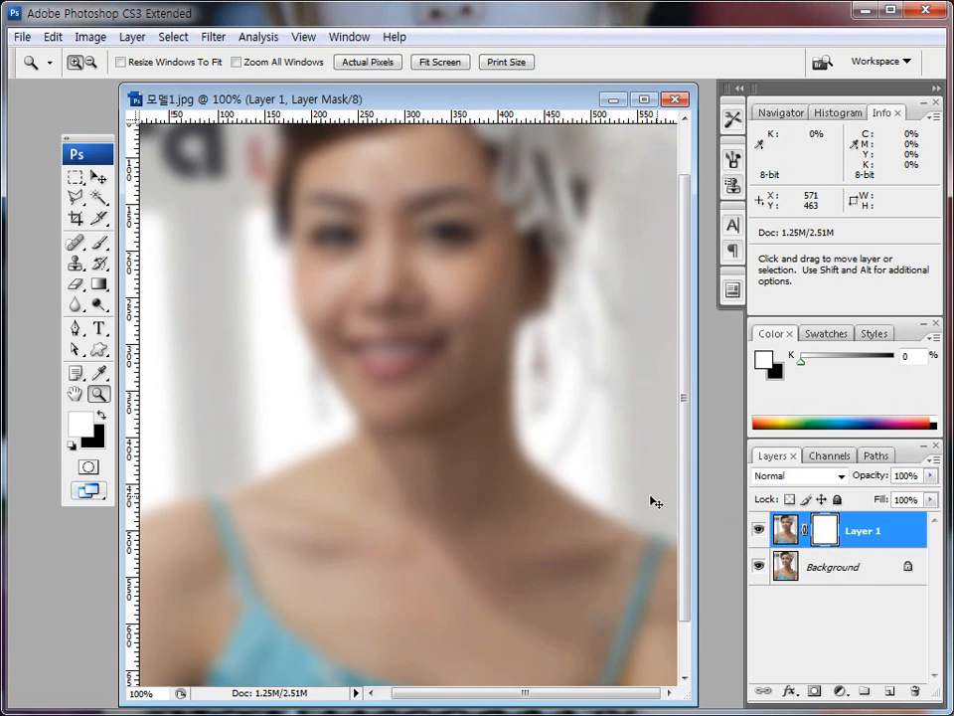
{"action": "key", "text": "ctrl+i"}
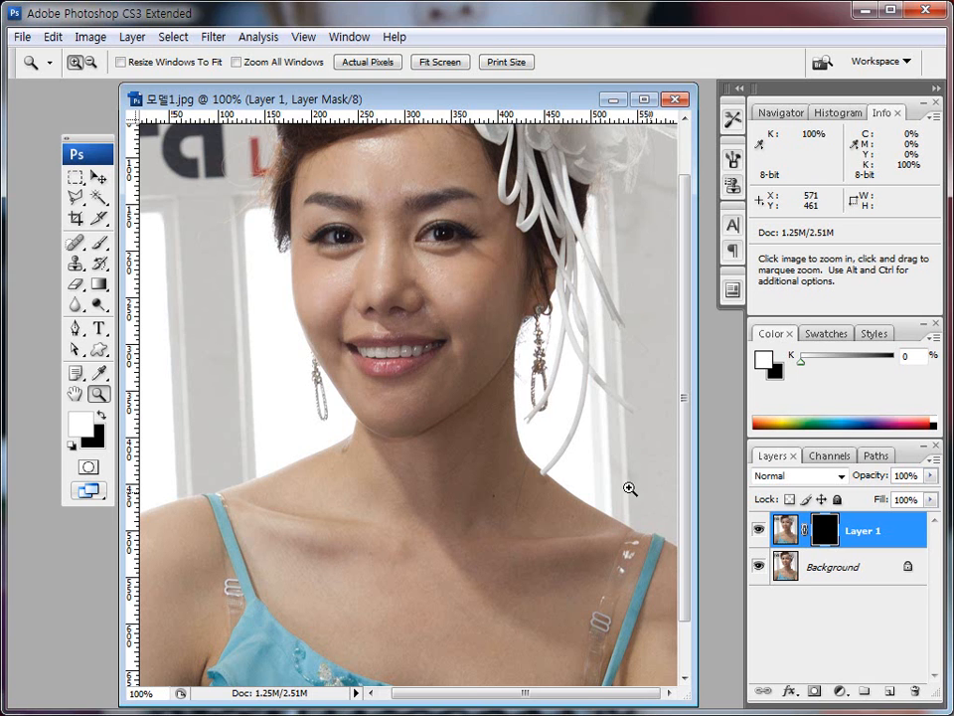
Select the Brush tool with the soft round 100-pixel preset and magnify the model's face for painting on the mask
{"action": "key", "text": "ctrl+shift+d"}
{"action": "mouse_move", "coordinate": [107, 253]}
{"action": "left_mouse_down"}
{"action": "mouse_move", "coordinate": [92, 256]}
{"action": "mouse_move", "coordinate": [88, 239]}
{"action": "mouse_move", "coordinate": [96, 256]}
{"action": "mouse_move", "coordinate": [113, 256]}
{"action": "left_mouse_up"}
{"action": "key", "text": "Escape"}
{"action": "left_click", "coordinate": [100, 244]}
{"action": "key", "text": "ctrl+shift+d"}
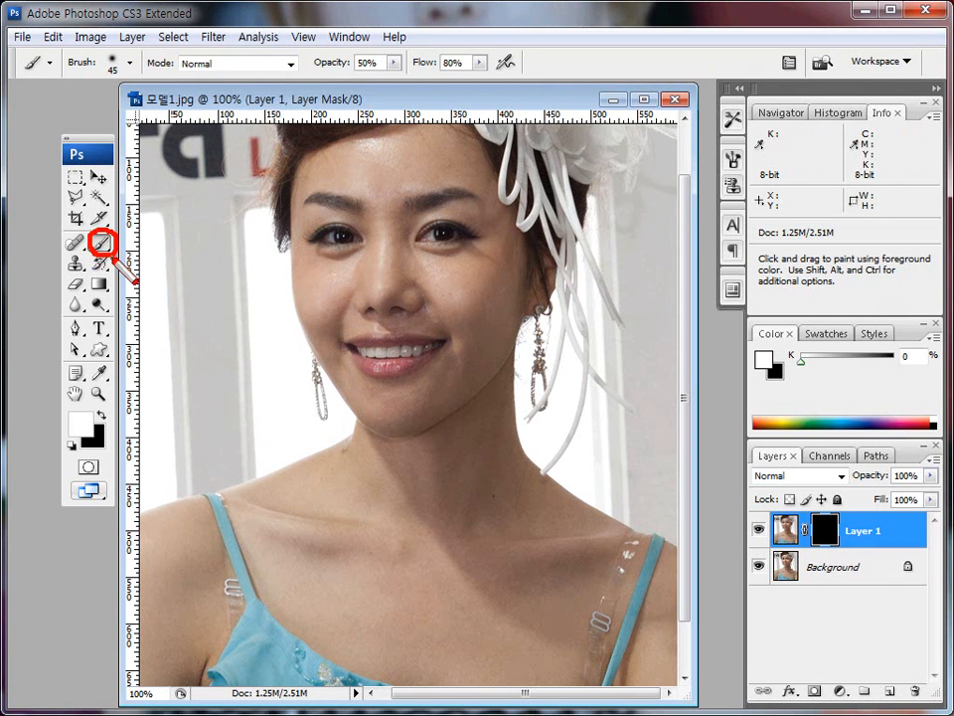
{"action": "mouse_move", "coordinate": [55, 73]}
{"action": "left_mouse_down"}
{"action": "mouse_move", "coordinate": [137, 99]}
{"action": "mouse_move", "coordinate": [127, 88]}
{"action": "mouse_move", "coordinate": [131, 57]}
{"action": "mouse_move", "coordinate": [139, 91]}
{"action": "left_mouse_up"}
{"action": "key", "text": "Escape"}
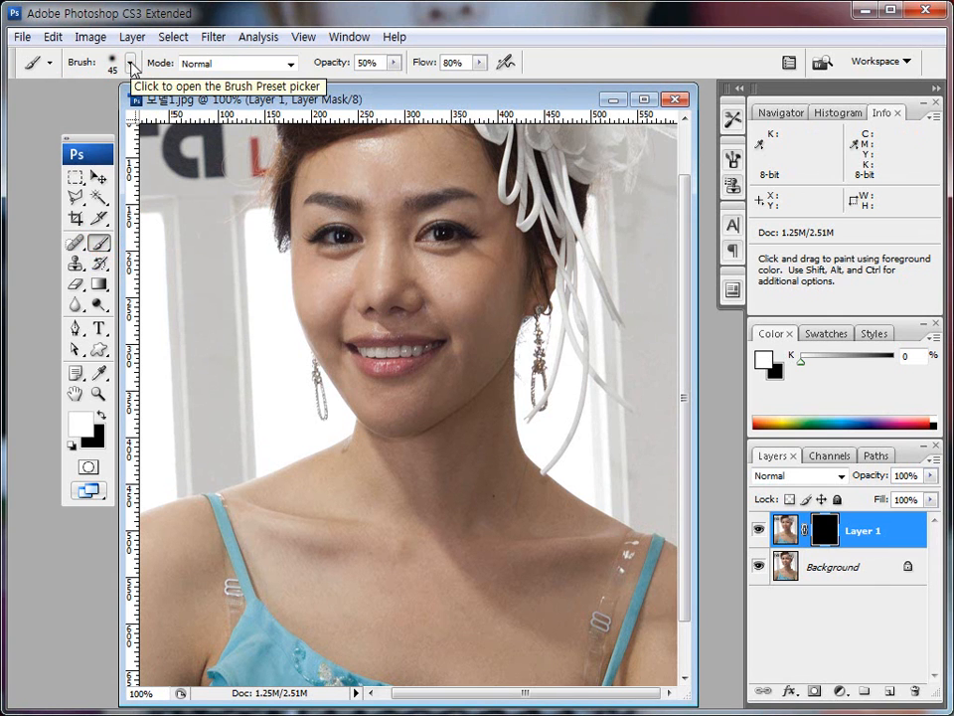
{"action": "left_click", "coordinate": [132, 66]}
{"action": "mouse_move", "coordinate": [214, 228]}
{"action": "left_mouse_down"}
{"action": "mouse_move", "coordinate": [214, 286]}
{"action": "mouse_move", "coordinate": [214, 225]}
{"action": "left_mouse_up"}
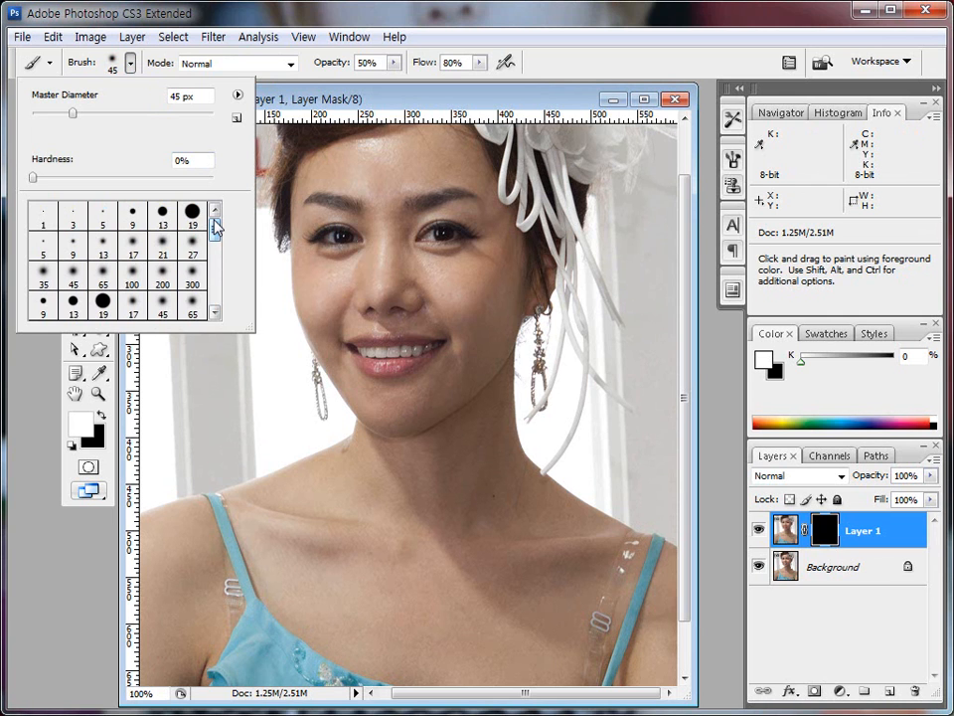
{"action": "left_click", "coordinate": [134, 283]}
{"action": "key", "text": "Return"}
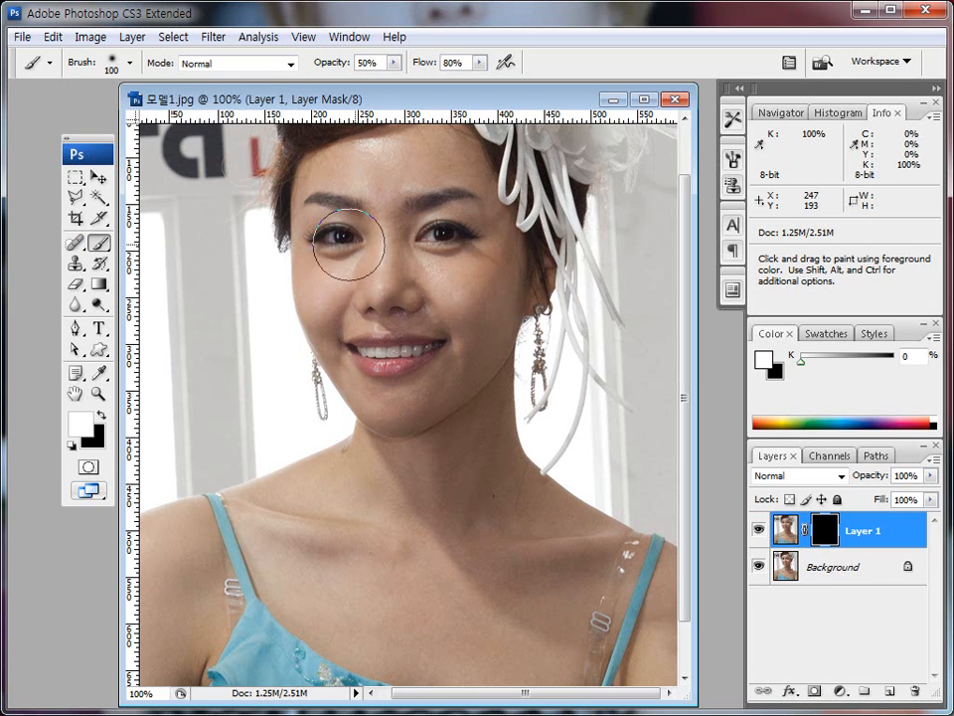
{"action": "left_click", "coordinate": [98, 393]}
{"action": "left_click_drag", "start_coordinate": [252, 182], "coordinate": [538, 415]}
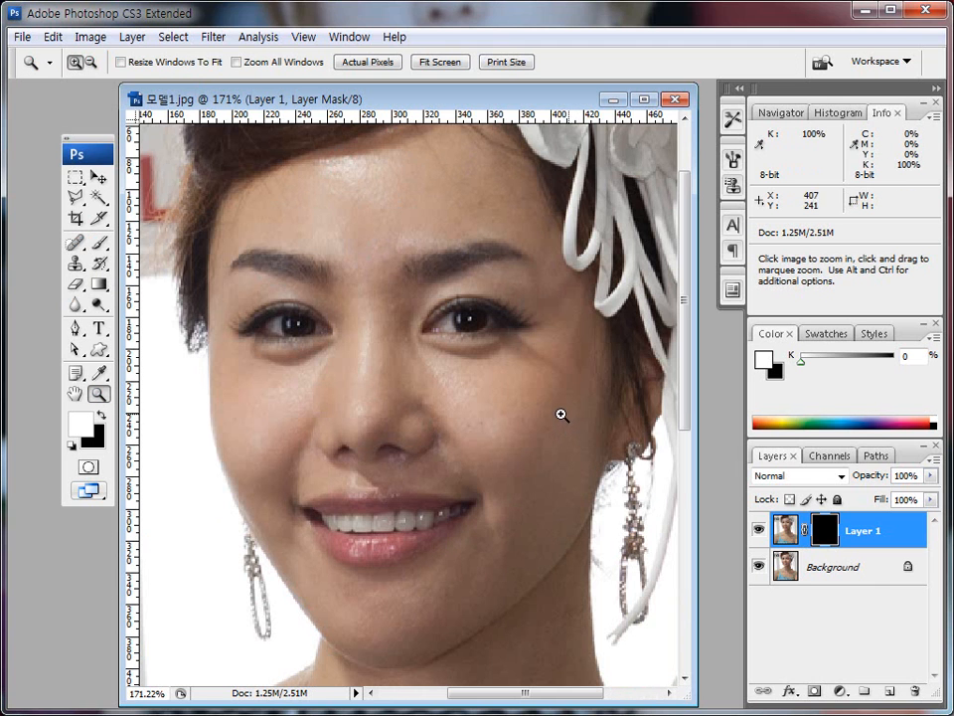
{"action": "left_click", "coordinate": [98, 241]}
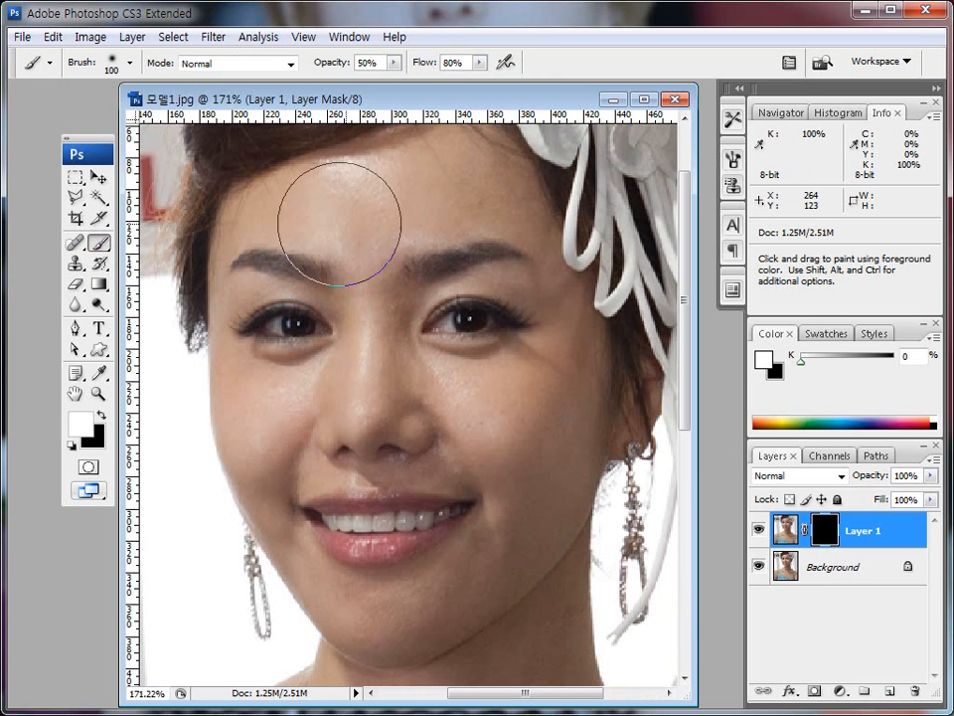
{"action": "key", "text": "ctrl+shift+d"}
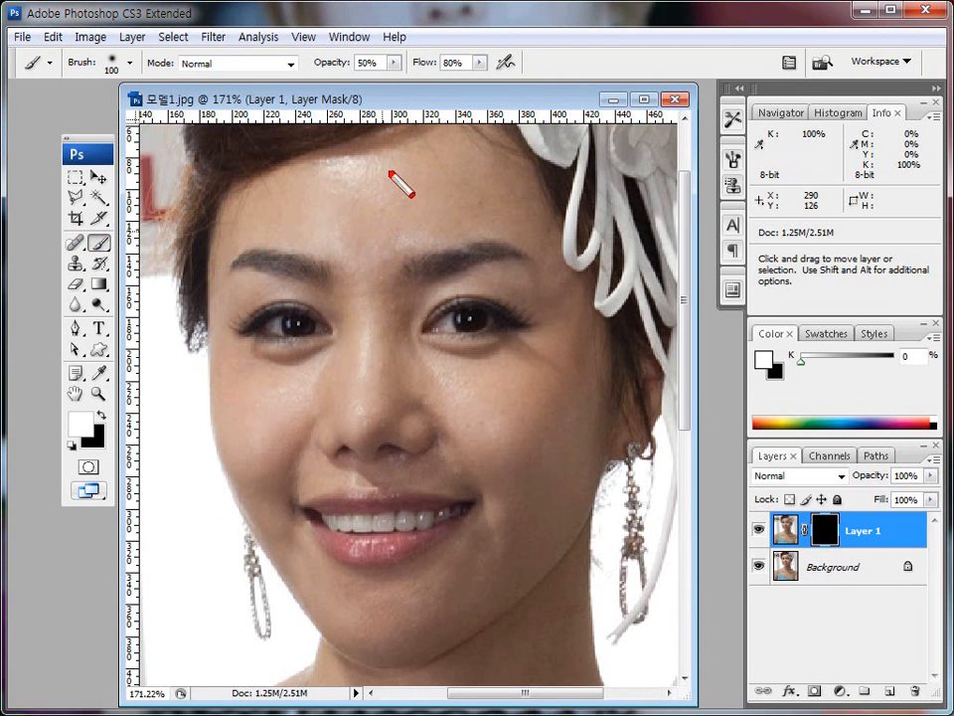
{"action": "left_click_drag", "start_coordinate": [319, 244], "coordinate": [362, 195]}
{"action": "left_click_drag", "start_coordinate": [341, 278], "coordinate": [434, 188]}
{"action": "mouse_move", "coordinate": [452, 217]}
{"action": "left_mouse_down"}
{"action": "mouse_move", "coordinate": [387, 289]}
{"action": "mouse_move", "coordinate": [402, 150]}
{"action": "mouse_move", "coordinate": [423, 296]}
{"action": "left_mouse_up"}
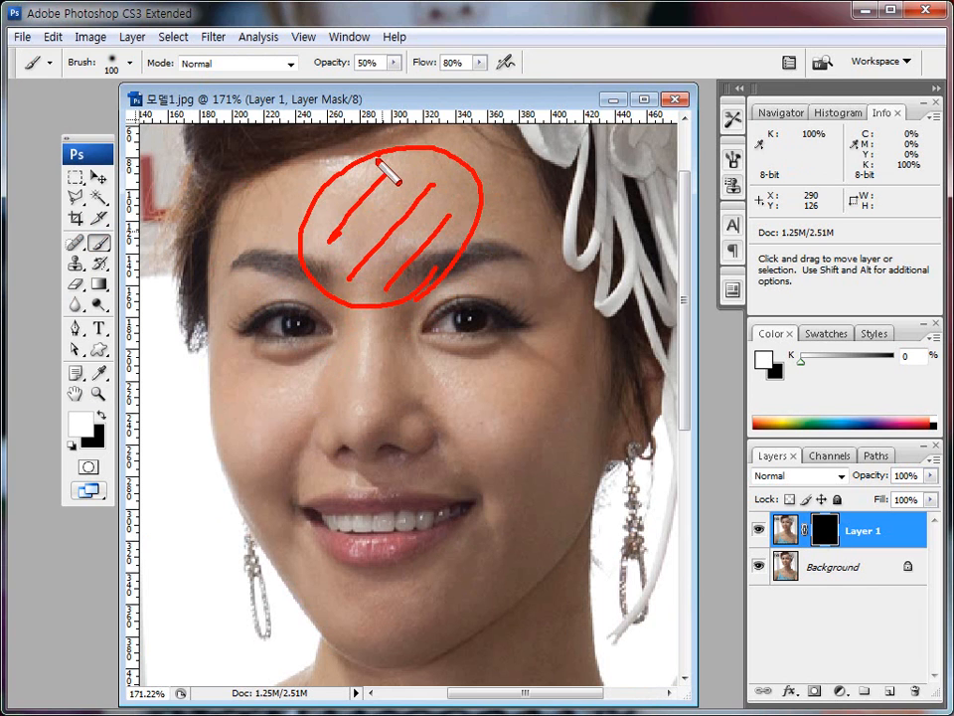
{"action": "left_click_drag", "start_coordinate": [393, 171], "coordinate": [338, 234]}
{"action": "mouse_move", "coordinate": [86, 390]}
{"action": "left_mouse_down"}
{"action": "mouse_move", "coordinate": [147, 359]}
{"action": "mouse_move", "coordinate": [330, 252]}
{"action": "left_mouse_up"}
{"action": "left_click_drag", "start_coordinate": [273, 234], "coordinate": [328, 233]}
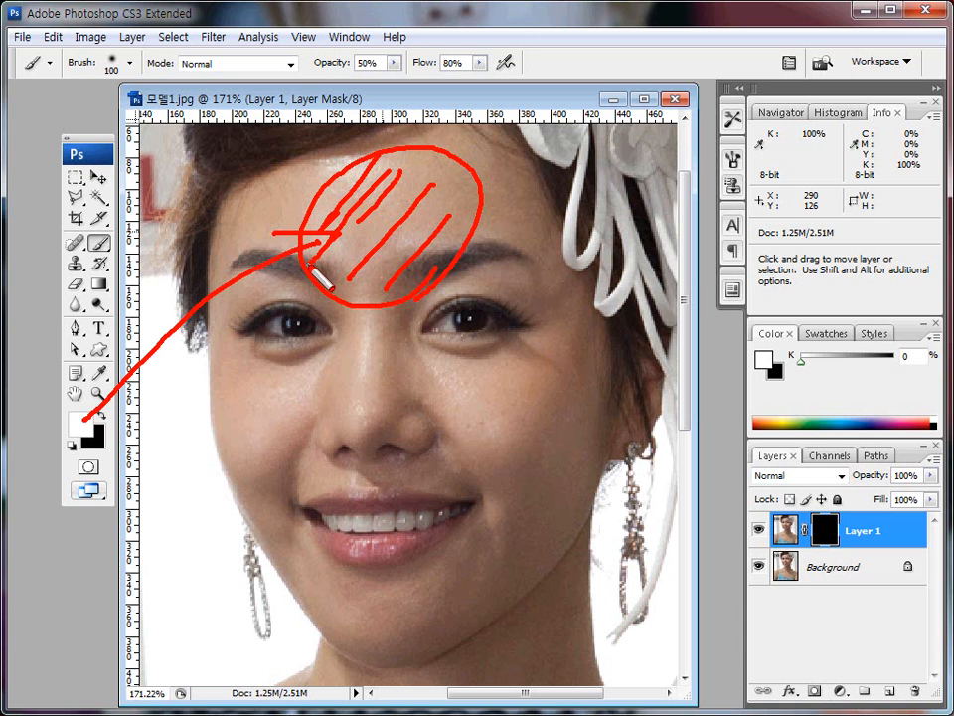
{"action": "key", "text": "Escape"}
{"action": "key", "text": "ctrl+shift+d"}
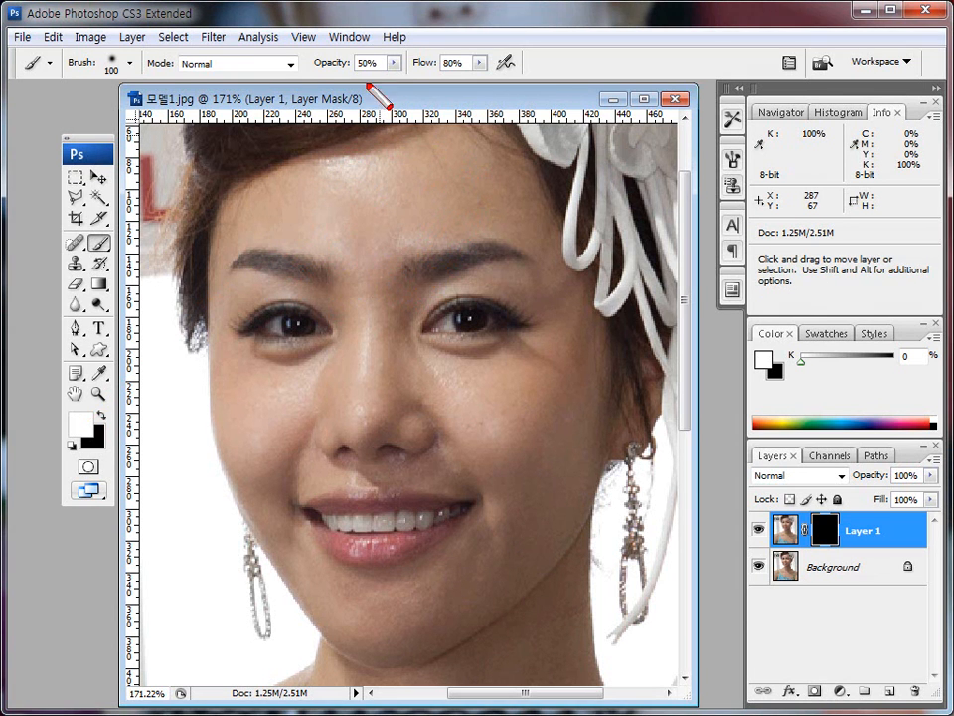
{"action": "mouse_move", "coordinate": [311, 69]}
{"action": "left_mouse_down"}
{"action": "mouse_move", "coordinate": [401, 76]}
{"action": "mouse_move", "coordinate": [411, 45]}
{"action": "mouse_move", "coordinate": [322, 49]}
{"action": "mouse_move", "coordinate": [307, 100]}
{"action": "left_mouse_up"}
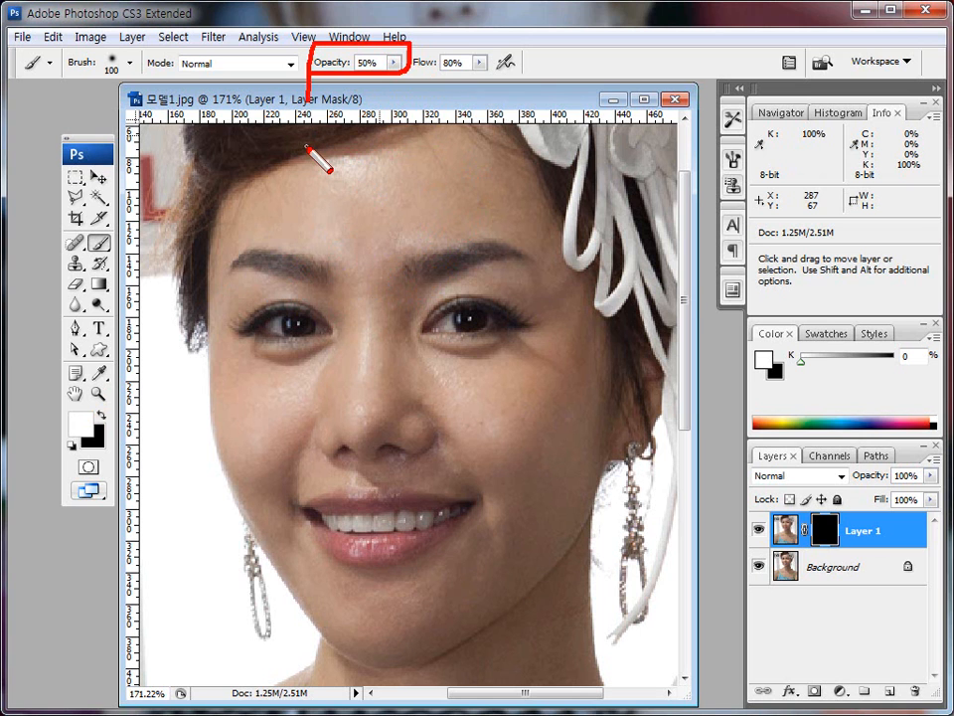
{"action": "key", "text": "Escape"}
Set the brush opacity to 70%
{"action": "left_click", "coordinate": [393, 63]}
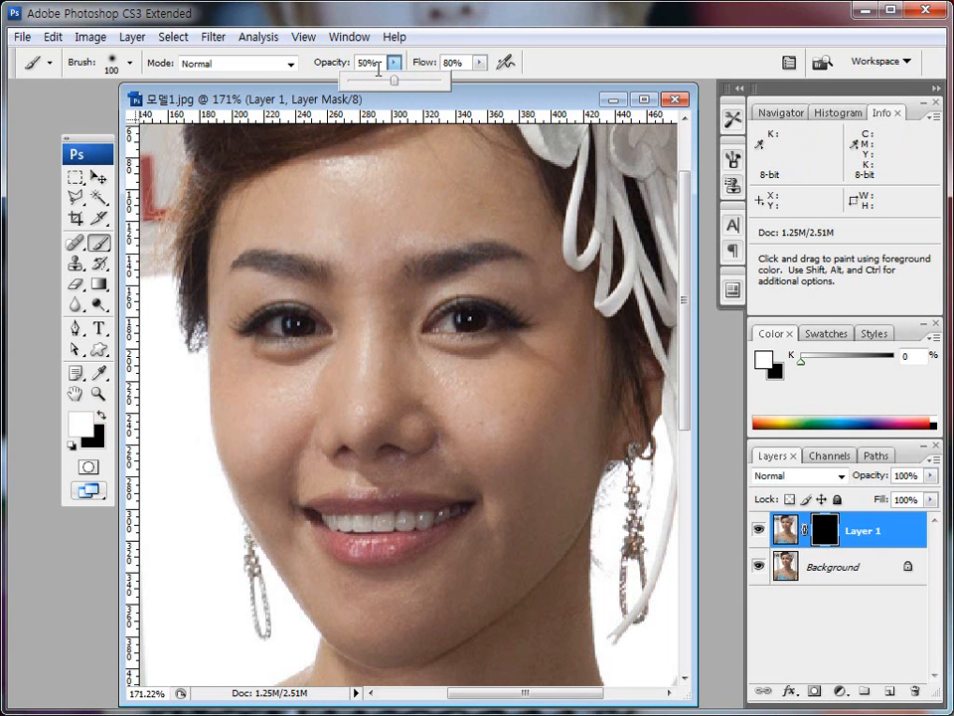
{"action": "left_click", "coordinate": [316, 63]}
{"action": "type", "text": "7"}
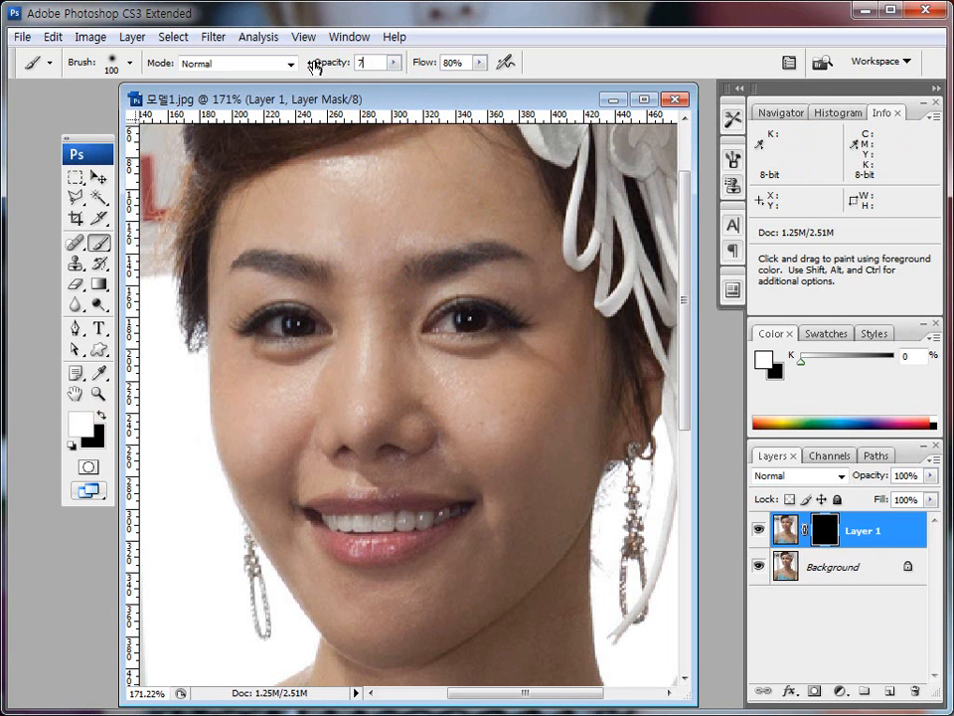
{"action": "type", "text": "0"}
{"action": "key", "text": "Return"}
{"action": "key", "text": "ctrl+2"}
{"action": "mouse_move", "coordinate": [349, 192]}
{"action": "left_mouse_down"}
{"action": "mouse_move", "coordinate": [316, 190]}
{"action": "mouse_move", "coordinate": [316, 235]}
{"action": "mouse_move", "coordinate": [340, 235]}
{"action": "left_mouse_up"}
{"action": "mouse_move", "coordinate": [385, 189]}
{"action": "left_mouse_down"}
{"action": "mouse_move", "coordinate": [417, 190]}
{"action": "mouse_move", "coordinate": [417, 235]}
{"action": "mouse_move", "coordinate": [395, 235]}
{"action": "left_mouse_up"}
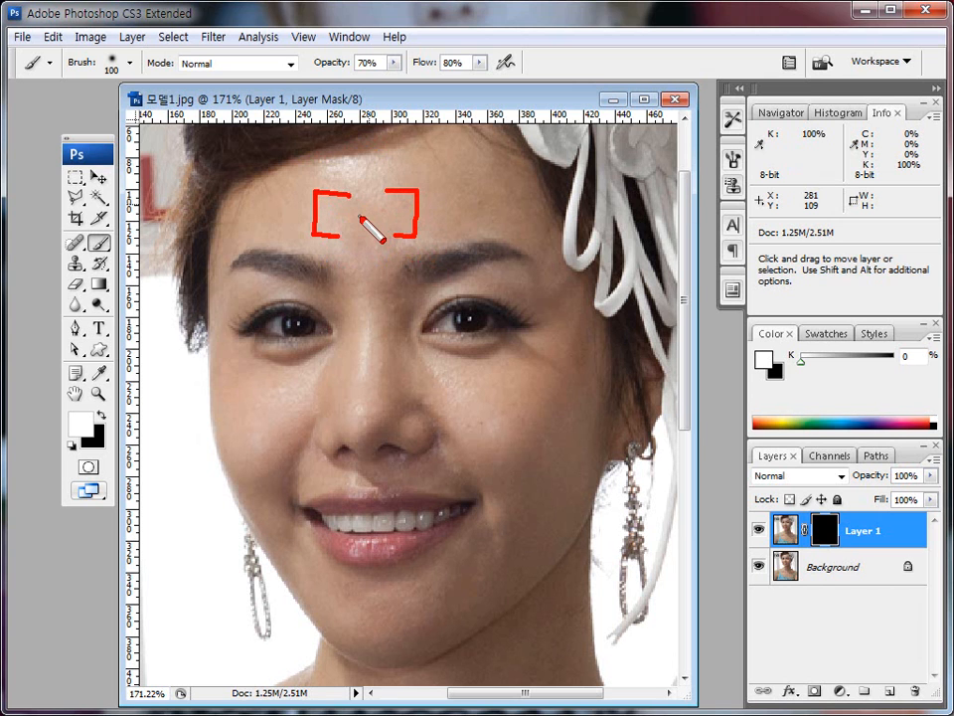
{"action": "key", "text": "e"}
{"action": "key", "text": "Escape"}
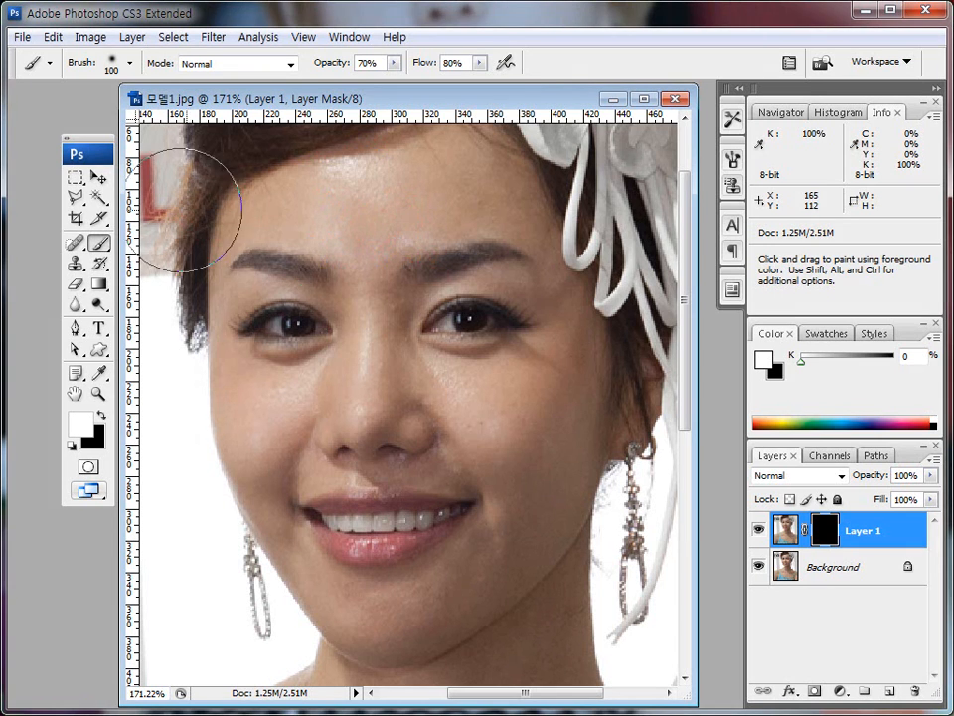
Reduce the brush size to 50 pixels and paint white on Layer 1's mask over the model's forehead
{"action": "key", "text": "bracketleft"}
{"action": "key", "text": "bracketleft"}
{"action": "key", "text": "bracketleft"}
{"action": "key", "text": "bracketleft"}
{"action": "key", "text": "bracketright"}
{"action": "key", "text": "bracketright"}
{"action": "key", "text": "bracketleft"}
{"action": "key", "text": "bracketleft"}
{"action": "key", "text": "bracketleft"}
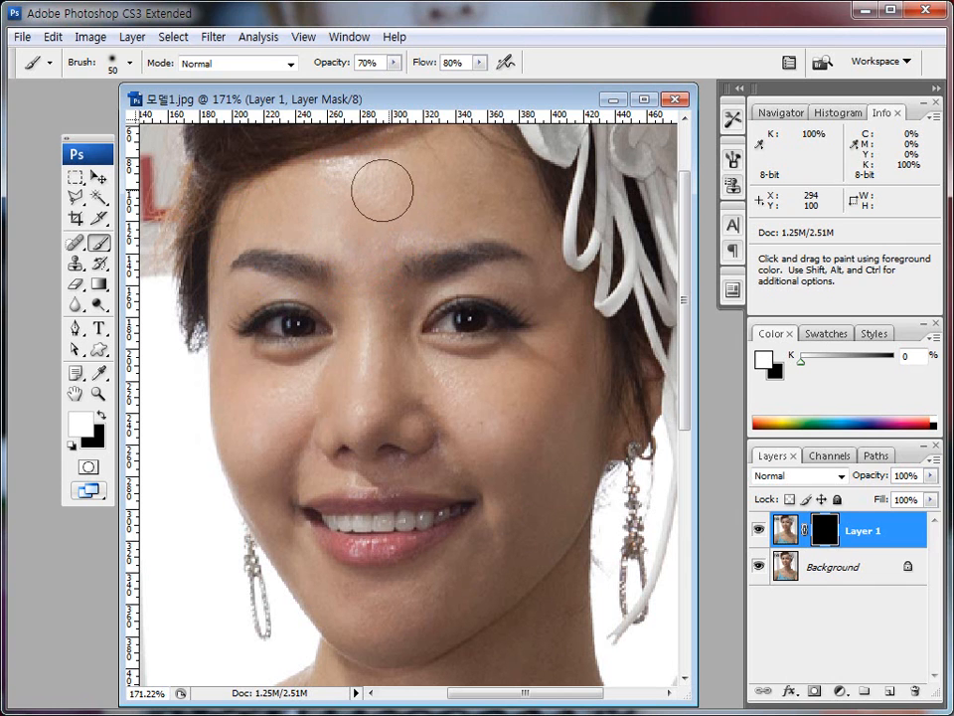
{"action": "mouse_move", "coordinate": [379, 188]}
{"action": "left_mouse_down"}
{"action": "mouse_move", "coordinate": [347, 220]}
{"action": "mouse_move", "coordinate": [402, 188]}
{"action": "mouse_move", "coordinate": [370, 238]}
{"action": "mouse_move", "coordinate": [460, 188]}
{"action": "mouse_move", "coordinate": [443, 210]}
{"action": "mouse_move", "coordinate": [483, 190]}
{"action": "mouse_move", "coordinate": [465, 212]}
{"action": "mouse_move", "coordinate": [480, 198]}
{"action": "mouse_move", "coordinate": [456, 164]}
{"action": "mouse_move", "coordinate": [361, 179]}
{"action": "mouse_move", "coordinate": [374, 166]}
{"action": "mouse_move", "coordinate": [244, 217]}
{"action": "mouse_move", "coordinate": [341, 234]}
{"action": "mouse_move", "coordinate": [414, 202]}
{"action": "mouse_move", "coordinate": [457, 201]}
{"action": "mouse_move", "coordinate": [368, 185]}
{"action": "mouse_move", "coordinate": [472, 135]}
{"action": "mouse_move", "coordinate": [315, 179]}
{"action": "mouse_move", "coordinate": [456, 154]}
{"action": "mouse_move", "coordinate": [497, 188]}
{"action": "mouse_move", "coordinate": [485, 150]}
{"action": "mouse_move", "coordinate": [539, 223]}
{"action": "mouse_move", "coordinate": [533, 212]}
{"action": "mouse_move", "coordinate": [534, 220]}
{"action": "mouse_move", "coordinate": [476, 212]}
{"action": "mouse_move", "coordinate": [421, 215]}
{"action": "mouse_move", "coordinate": [402, 227]}
{"action": "mouse_move", "coordinate": [452, 173]}
{"action": "mouse_move", "coordinate": [381, 175]}
{"action": "mouse_move", "coordinate": [308, 204]}
{"action": "mouse_move", "coordinate": [362, 183]}
{"action": "left_mouse_up"}
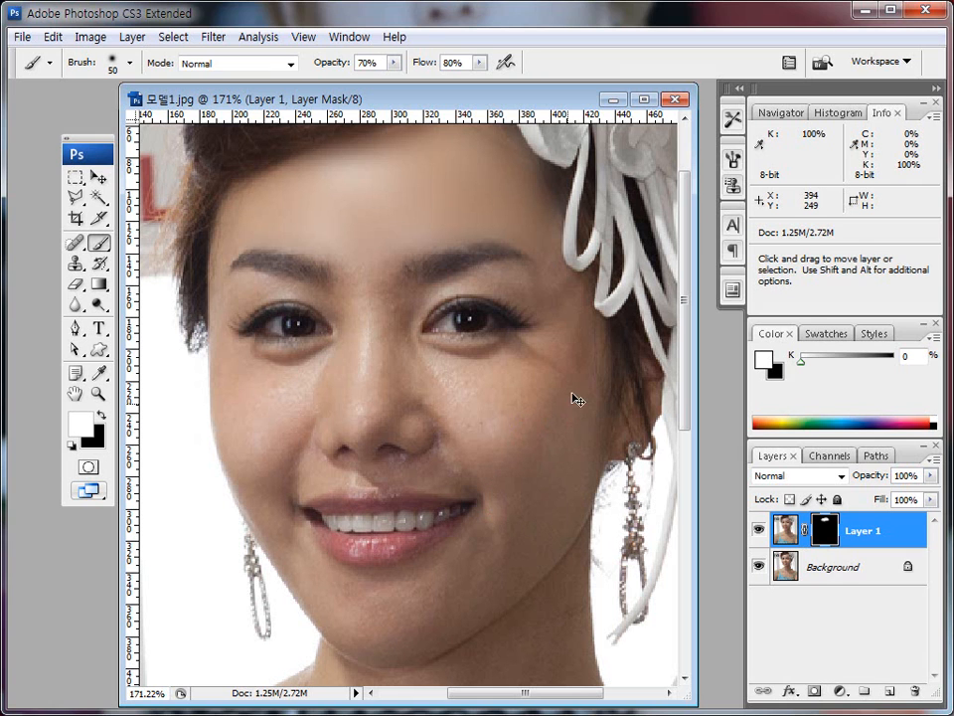
{"action": "mouse_move", "coordinate": [843, 502]}
{"action": "left_mouse_down"}
{"action": "mouse_move", "coordinate": [801, 512]}
{"action": "mouse_move", "coordinate": [852, 571]}
{"action": "left_mouse_up"}
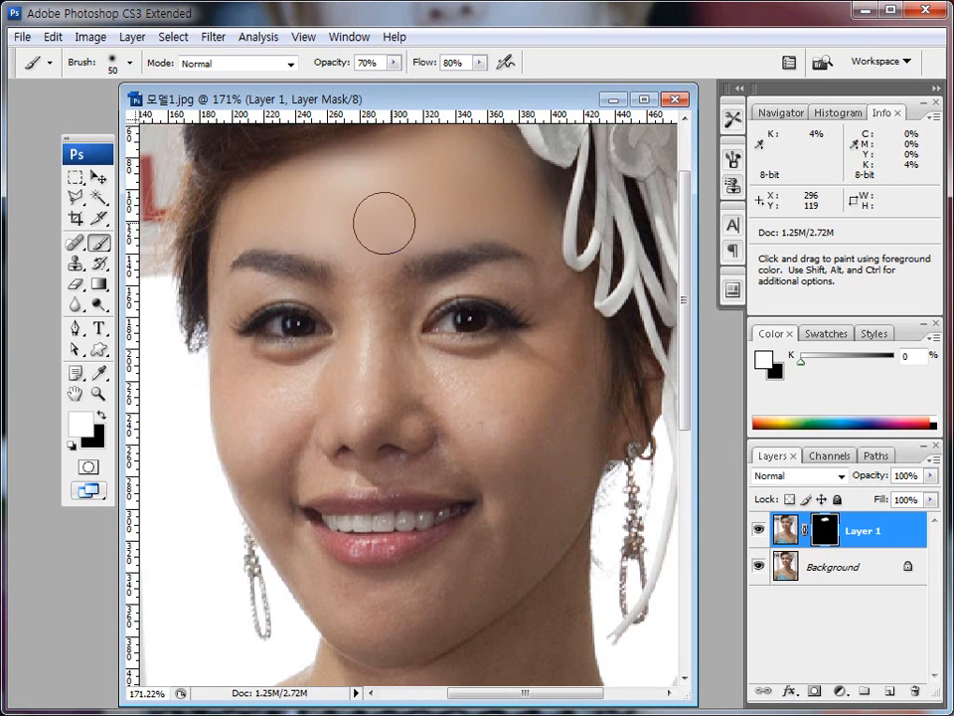
Reduce the brush to 30 pixels and paint white on the mask over the cheeks, nose, chin and the skin around the mouth
{"action": "key", "text": "["}
{"action": "mouse_move", "coordinate": [365, 280]}
{"action": "left_mouse_down"}
{"action": "mouse_move", "coordinate": [363, 368]}
{"action": "mouse_move", "coordinate": [377, 289]}
{"action": "mouse_move", "coordinate": [383, 373]}
{"action": "mouse_move", "coordinate": [374, 331]}
{"action": "mouse_move", "coordinate": [384, 370]}
{"action": "mouse_move", "coordinate": [432, 401]}
{"action": "mouse_move", "coordinate": [452, 400]}
{"action": "mouse_move", "coordinate": [459, 387]}
{"action": "mouse_move", "coordinate": [431, 381]}
{"action": "mouse_move", "coordinate": [499, 383]}
{"action": "mouse_move", "coordinate": [478, 431]}
{"action": "mouse_move", "coordinate": [529, 455]}
{"action": "mouse_move", "coordinate": [567, 369]}
{"action": "mouse_move", "coordinate": [554, 369]}
{"action": "mouse_move", "coordinate": [562, 438]}
{"action": "mouse_move", "coordinate": [592, 381]}
{"action": "mouse_move", "coordinate": [544, 530]}
{"action": "mouse_move", "coordinate": [521, 557]}
{"action": "mouse_move", "coordinate": [491, 545]}
{"action": "mouse_move", "coordinate": [476, 569]}
{"action": "mouse_move", "coordinate": [489, 564]}
{"action": "mouse_move", "coordinate": [427, 627]}
{"action": "mouse_move", "coordinate": [537, 542]}
{"action": "mouse_move", "coordinate": [459, 620]}
{"action": "mouse_move", "coordinate": [469, 591]}
{"action": "mouse_move", "coordinate": [387, 618]}
{"action": "mouse_move", "coordinate": [417, 609]}
{"action": "mouse_move", "coordinate": [384, 607]}
{"action": "mouse_move", "coordinate": [382, 616]}
{"action": "mouse_move", "coordinate": [329, 595]}
{"action": "mouse_move", "coordinate": [379, 630]}
{"action": "mouse_move", "coordinate": [348, 622]}
{"action": "mouse_move", "coordinate": [395, 645]}
{"action": "mouse_move", "coordinate": [306, 584]}
{"action": "mouse_move", "coordinate": [271, 521]}
{"action": "mouse_move", "coordinate": [246, 441]}
{"action": "mouse_move", "coordinate": [311, 388]}
{"action": "mouse_move", "coordinate": [288, 434]}
{"action": "left_mouse_up"}
{"action": "key", "text": "bracketleft"}
{"action": "key", "text": "bracketleft"}
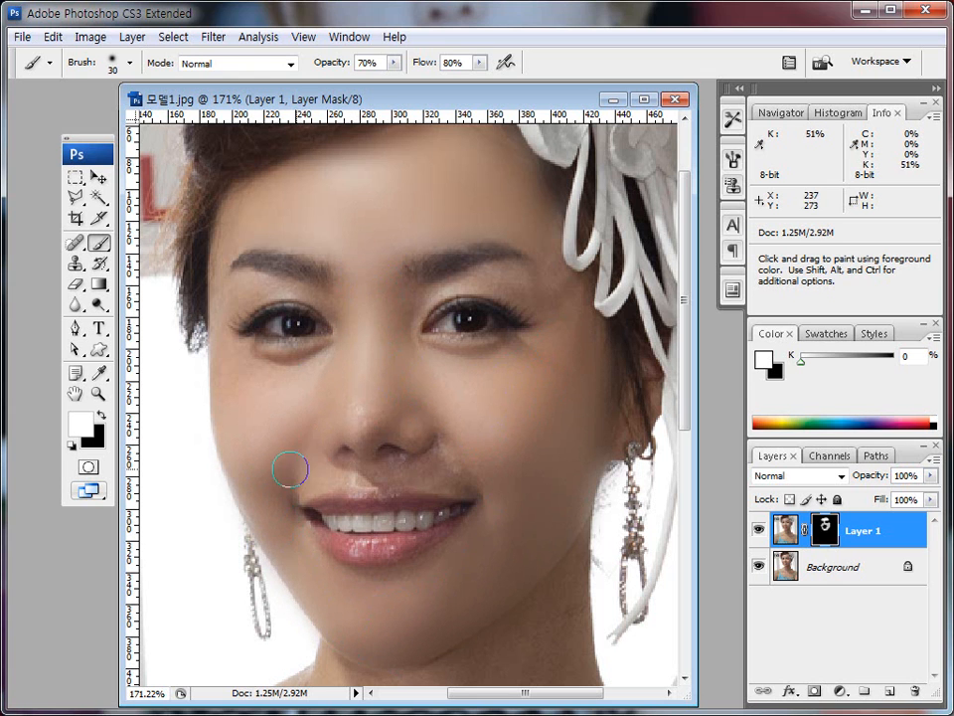
{"action": "mouse_move", "coordinate": [396, 431]}
{"action": "left_mouse_down"}
{"action": "mouse_move", "coordinate": [344, 438]}
{"action": "mouse_move", "coordinate": [318, 424]}
{"action": "mouse_move", "coordinate": [334, 447]}
{"action": "mouse_move", "coordinate": [446, 472]}
{"action": "mouse_move", "coordinate": [311, 476]}
{"action": "mouse_move", "coordinate": [329, 379]}
{"action": "mouse_move", "coordinate": [263, 379]}
{"action": "mouse_move", "coordinate": [329, 364]}
{"action": "mouse_move", "coordinate": [236, 372]}
{"action": "mouse_move", "coordinate": [222, 362]}
{"action": "mouse_move", "coordinate": [219, 400]}
{"action": "mouse_move", "coordinate": [220, 261]}
{"action": "mouse_move", "coordinate": [245, 251]}
{"action": "mouse_move", "coordinate": [264, 265]}
{"action": "mouse_move", "coordinate": [244, 272]}
{"action": "mouse_move", "coordinate": [316, 287]}
{"action": "mouse_move", "coordinate": [279, 279]}
{"action": "mouse_move", "coordinate": [234, 288]}
{"action": "mouse_move", "coordinate": [302, 266]}
{"action": "mouse_move", "coordinate": [347, 269]}
{"action": "left_mouse_up"}
Paint white on the mask with the 30-pixel brush over the remaining eyebrow, the edges of the face, the jaw and upper neck
{"action": "key", "text": "ctrl+2"}
{"action": "mouse_move", "coordinate": [404, 81]}
{"action": "left_mouse_down"}
{"action": "mouse_move", "coordinate": [339, 85]}
{"action": "mouse_move", "coordinate": [377, 42]}
{"action": "mouse_move", "coordinate": [415, 69]}
{"action": "left_mouse_up"}
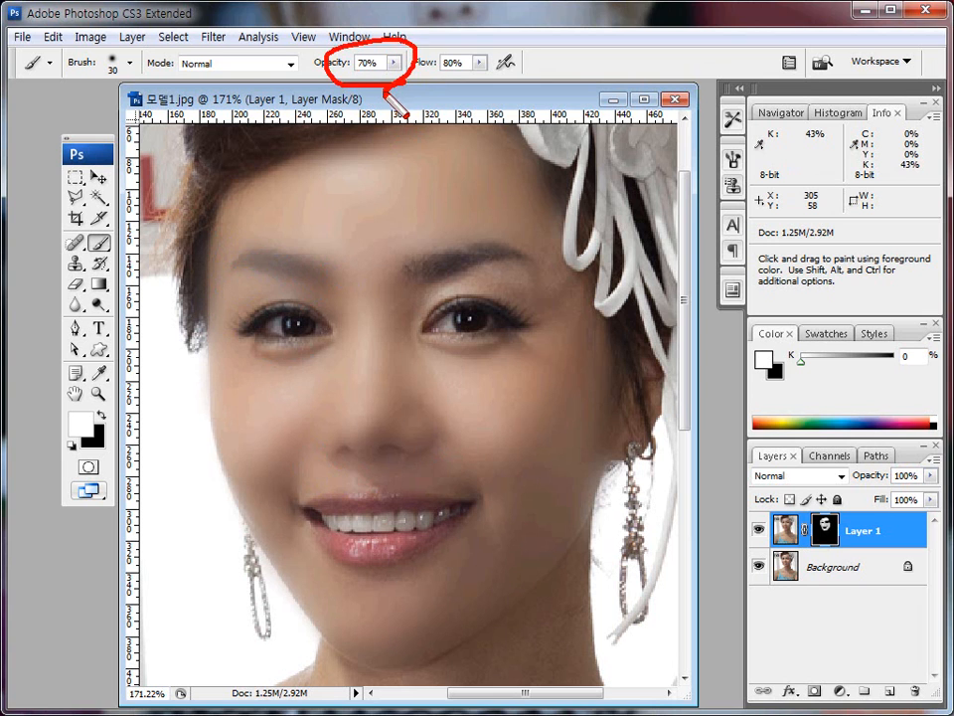
{"action": "key", "text": "Escape"}
{"action": "mouse_move", "coordinate": [460, 265]}
{"action": "left_mouse_down"}
{"action": "mouse_move", "coordinate": [532, 280]}
{"action": "mouse_move", "coordinate": [509, 237]}
{"action": "mouse_move", "coordinate": [556, 280]}
{"action": "mouse_move", "coordinate": [540, 228]}
{"action": "mouse_move", "coordinate": [562, 246]}
{"action": "mouse_move", "coordinate": [579, 305]}
{"action": "mouse_move", "coordinate": [558, 282]}
{"action": "mouse_move", "coordinate": [488, 271]}
{"action": "mouse_move", "coordinate": [439, 268]}
{"action": "mouse_move", "coordinate": [410, 283]}
{"action": "mouse_move", "coordinate": [451, 251]}
{"action": "mouse_move", "coordinate": [423, 283]}
{"action": "left_mouse_up"}
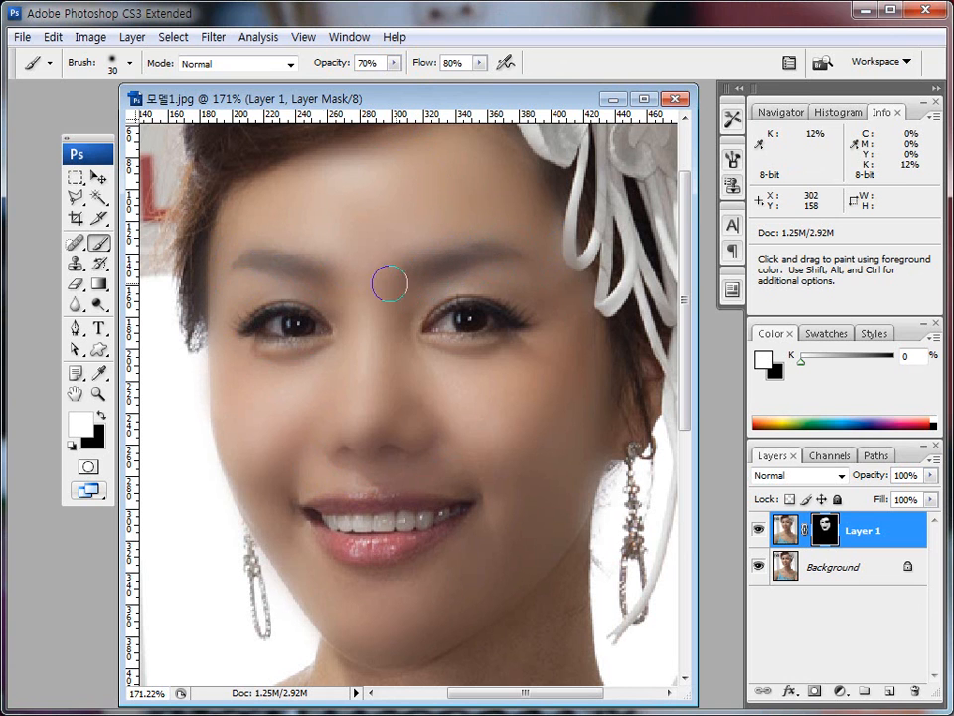
{"action": "mouse_move", "coordinate": [233, 226]}
{"action": "left_mouse_down"}
{"action": "mouse_move", "coordinate": [329, 194]}
{"action": "mouse_move", "coordinate": [427, 423]}
{"action": "mouse_move", "coordinate": [404, 373]}
{"action": "mouse_move", "coordinate": [463, 387]}
{"action": "mouse_move", "coordinate": [492, 374]}
{"action": "mouse_move", "coordinate": [424, 365]}
{"action": "mouse_move", "coordinate": [502, 365]}
{"action": "mouse_move", "coordinate": [441, 371]}
{"action": "mouse_move", "coordinate": [413, 360]}
{"action": "mouse_move", "coordinate": [392, 371]}
{"action": "mouse_move", "coordinate": [492, 467]}
{"action": "left_mouse_up"}
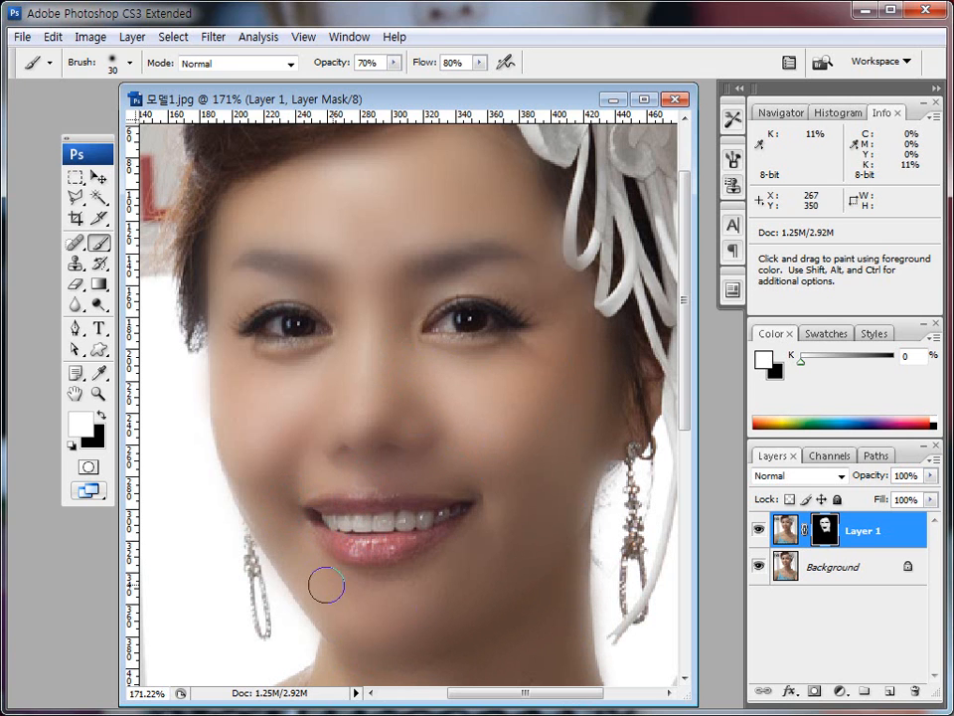
{"action": "mouse_move", "coordinate": [478, 536]}
{"action": "left_mouse_down"}
{"action": "mouse_move", "coordinate": [516, 585]}
{"action": "mouse_move", "coordinate": [371, 667]}
{"action": "left_mouse_up"}
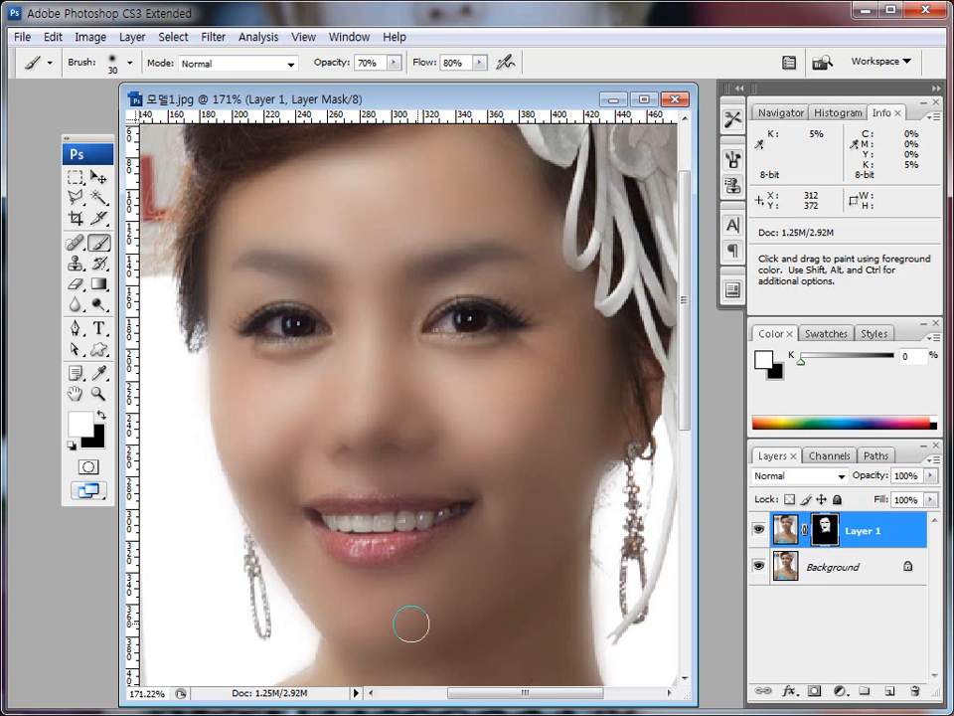
Enlarge the brush to 80 pixels and paint white on the mask over the neck, shoulders and upper chest
{"action": "mouse_move", "coordinate": [447, 634]}
{"action": "left_mouse_down"}
{"action": "mouse_move", "coordinate": [475, 618]}
{"action": "mouse_move", "coordinate": [458, 494]}
{"action": "mouse_move", "coordinate": [364, 453]}
{"action": "mouse_move", "coordinate": [322, 477]}
{"action": "mouse_move", "coordinate": [477, 437]}
{"action": "mouse_move", "coordinate": [467, 462]}
{"action": "left_mouse_up"}
{"action": "key", "text": "bracketleft"}
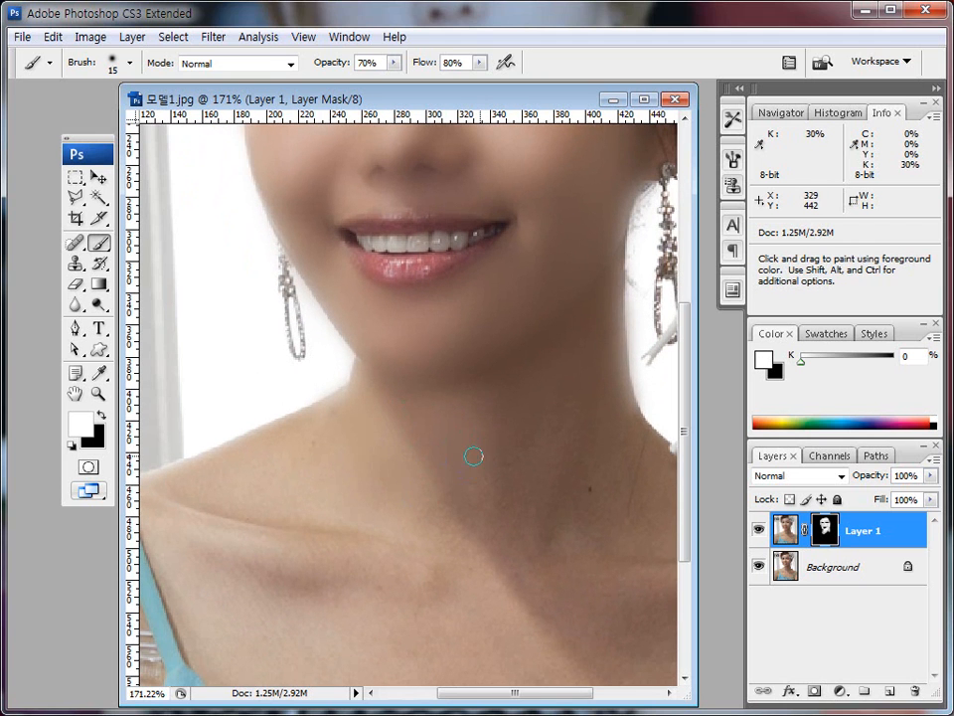
{"action": "key", "text": "bracketright"}
{"action": "key", "text": "bracketright"}
{"action": "key", "text": "bracketright"}
{"action": "key", "text": "bracketright"}
{"action": "key", "text": "bracketright"}
{"action": "key", "text": "bracketright"}
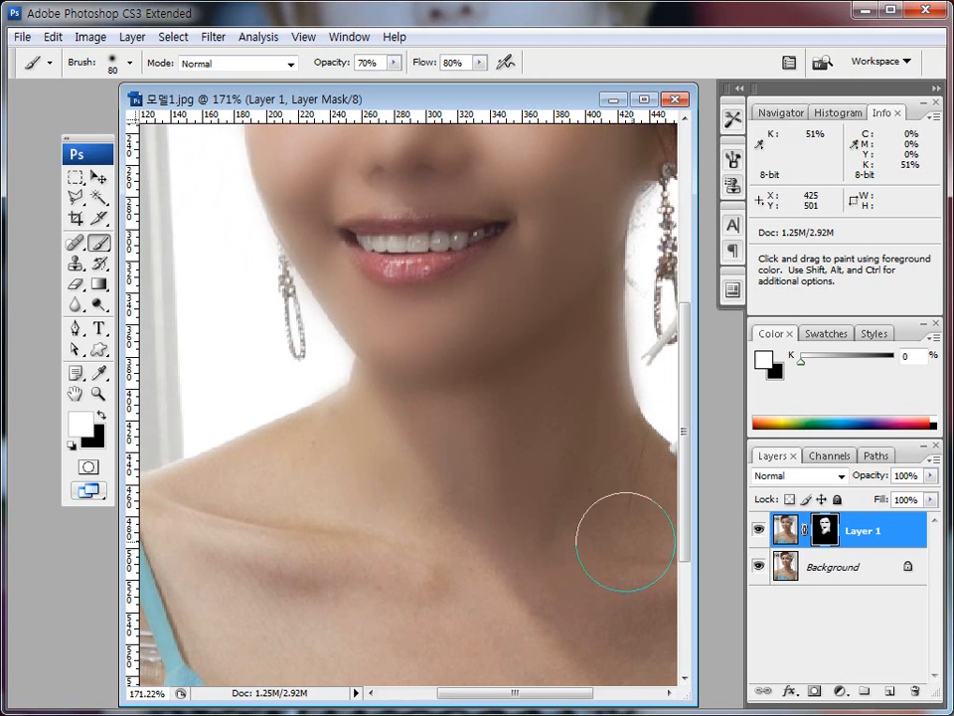
{"action": "mouse_move", "coordinate": [617, 488]}
{"action": "left_mouse_down"}
{"action": "mouse_move", "coordinate": [645, 530]}
{"action": "mouse_move", "coordinate": [521, 614]}
{"action": "mouse_move", "coordinate": [412, 560]}
{"action": "mouse_move", "coordinate": [179, 488]}
{"action": "mouse_move", "coordinate": [263, 495]}
{"action": "mouse_move", "coordinate": [339, 445]}
{"action": "mouse_move", "coordinate": [303, 475]}
{"action": "mouse_move", "coordinate": [221, 587]}
{"action": "mouse_move", "coordinate": [269, 659]}
{"action": "mouse_move", "coordinate": [256, 620]}
{"action": "mouse_move", "coordinate": [601, 658]}
{"action": "left_mouse_up"}
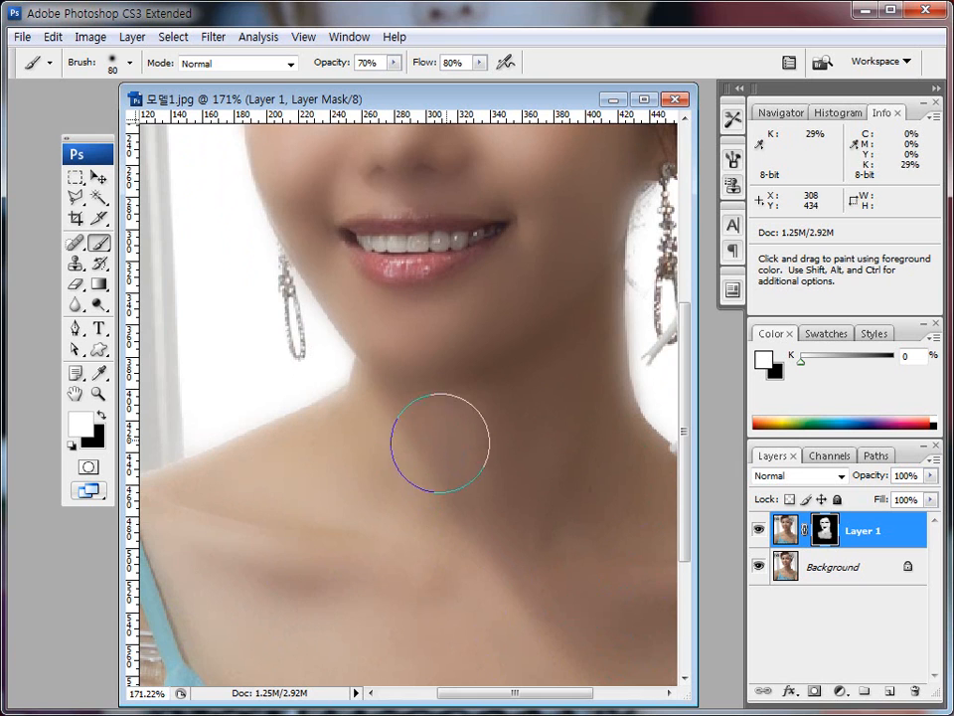
{"action": "scroll", "coordinate": [440, 441], "scroll_direction": "up", "scroll_amount": 3}
{"action": "scroll", "coordinate": [439, 440], "scroll_direction": "up", "scroll_amount": 6}
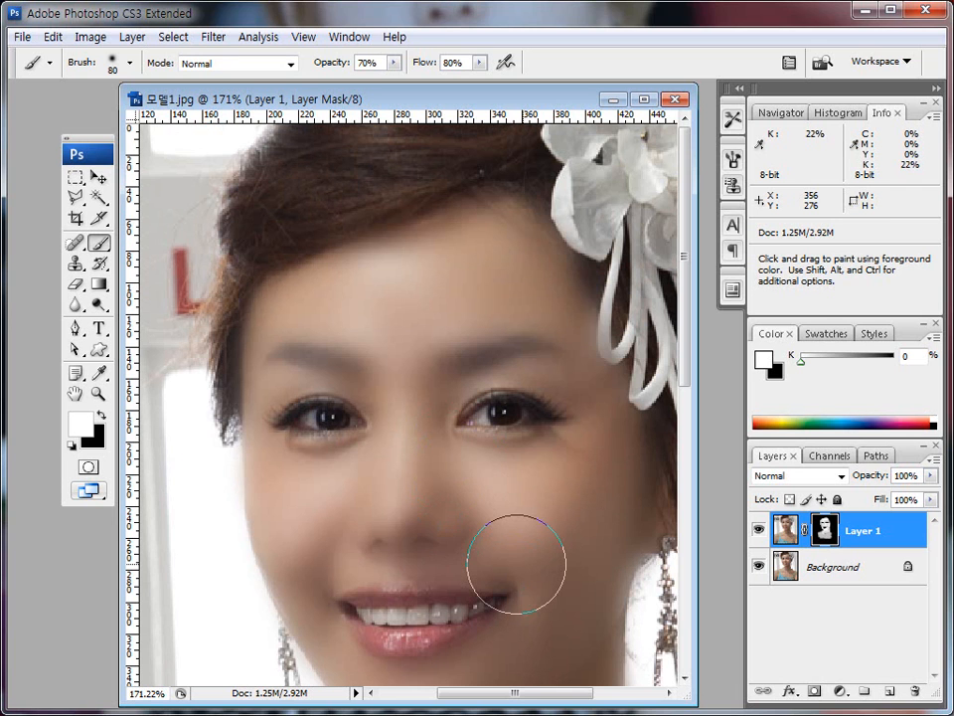
{"action": "key", "text": "ctrl+2"}
{"action": "mouse_move", "coordinate": [369, 267]}
{"action": "left_mouse_down"}
{"action": "mouse_move", "coordinate": [366, 296]}
{"action": "mouse_move", "coordinate": [380, 312]}
{"action": "mouse_move", "coordinate": [421, 277]}
{"action": "mouse_move", "coordinate": [487, 274]}
{"action": "mouse_move", "coordinate": [503, 311]}
{"action": "left_mouse_up"}
{"action": "key", "text": "Escape"}
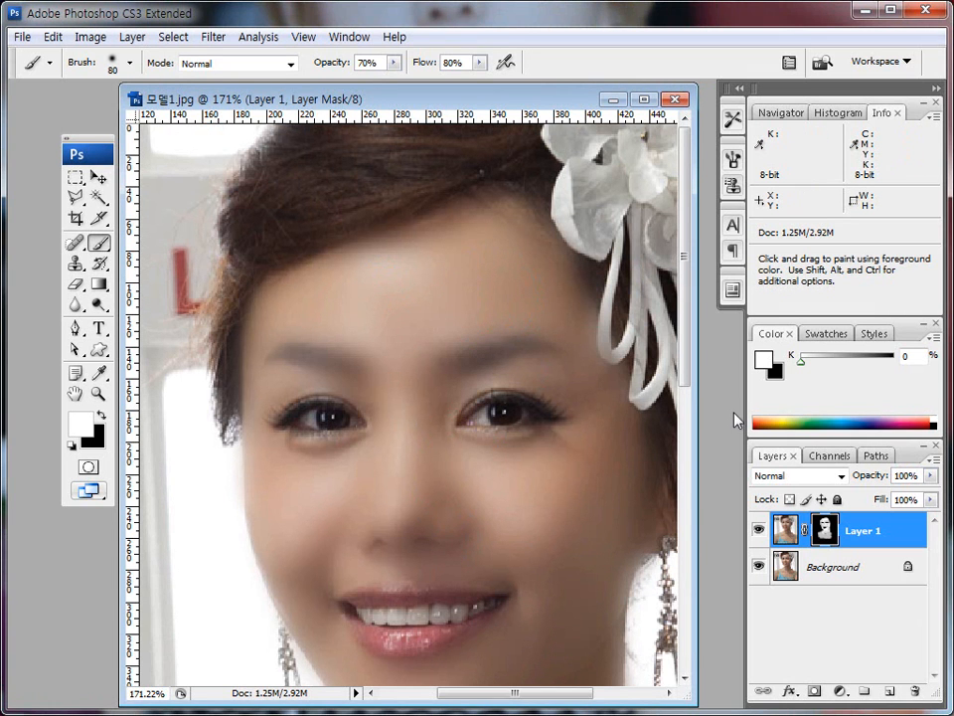
{"action": "key", "text": "ctrl+2"}
{"action": "mouse_move", "coordinate": [829, 539]}
{"action": "left_mouse_down"}
{"action": "mouse_move", "coordinate": [814, 542]}
{"action": "mouse_move", "coordinate": [834, 543]}
{"action": "left_mouse_up"}
{"action": "key", "text": "Escape"}
{"action": "key", "text": "ctrl+2"}
{"action": "mouse_move", "coordinate": [785, 548]}
{"action": "left_mouse_down"}
{"action": "mouse_move", "coordinate": [815, 519]}
{"action": "mouse_move", "coordinate": [828, 543]}
{"action": "left_mouse_up"}
{"action": "key", "text": "Escape"}
{"action": "key", "text": "ctrl+2"}
{"action": "mouse_move", "coordinate": [841, 546]}
{"action": "left_mouse_down"}
{"action": "mouse_move", "coordinate": [821, 516]}
{"action": "mouse_move", "coordinate": [906, 643]}
{"action": "mouse_move", "coordinate": [916, 690]}
{"action": "left_mouse_up"}
{"action": "key", "text": "Escape"}
{"action": "key", "text": "ctrl+2"}
{"action": "mouse_move", "coordinate": [404, 267]}
{"action": "left_mouse_down"}
{"action": "mouse_move", "coordinate": [434, 297]}
{"action": "mouse_move", "coordinate": [400, 296]}
{"action": "left_mouse_up"}
{"action": "mouse_move", "coordinate": [524, 301]}
{"action": "left_mouse_down"}
{"action": "mouse_move", "coordinate": [557, 303]}
{"action": "mouse_move", "coordinate": [549, 267]}
{"action": "mouse_move", "coordinate": [578, 292]}
{"action": "left_mouse_up"}
{"action": "key", "text": "Escape"}
Replace Layer 1's painted layer mask with a fresh mask and invert it to black
{"action": "left_click", "coordinate": [563, 287]}
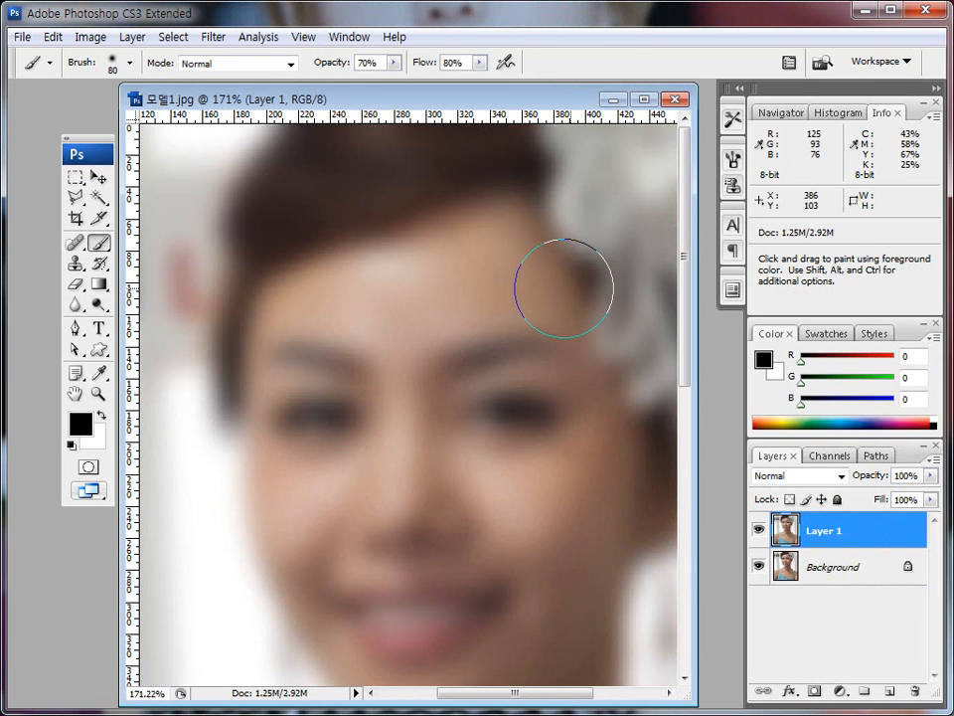
{"action": "left_click", "coordinate": [100, 177]}
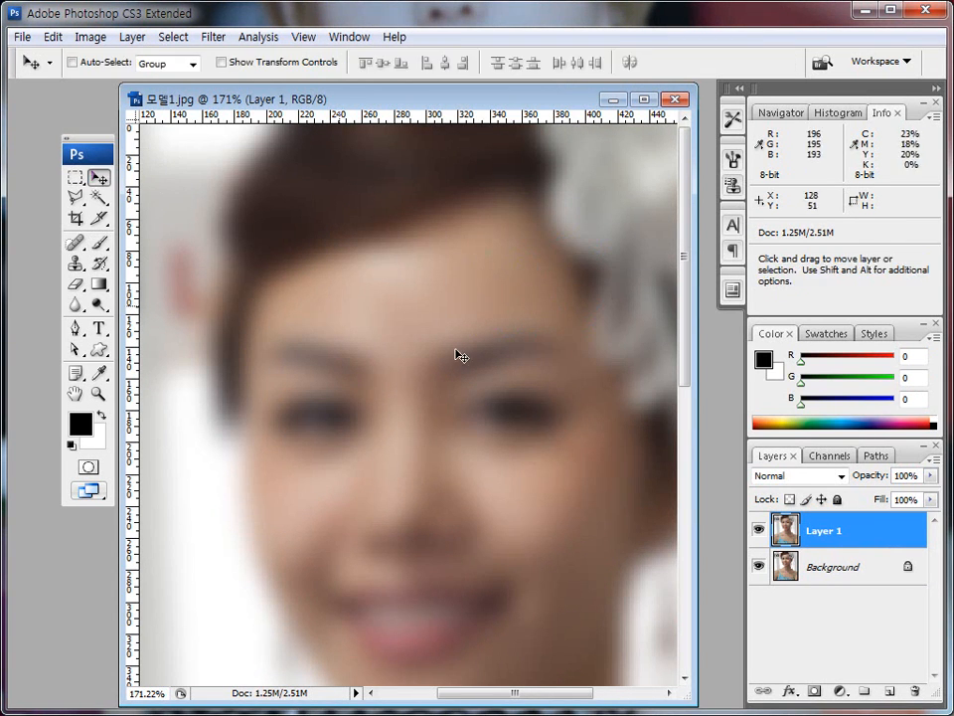
{"action": "left_click_drag", "start_coordinate": [824, 682], "coordinate": [822, 694]}
{"action": "key", "text": "Escape"}
{"action": "left_click", "coordinate": [813, 692]}
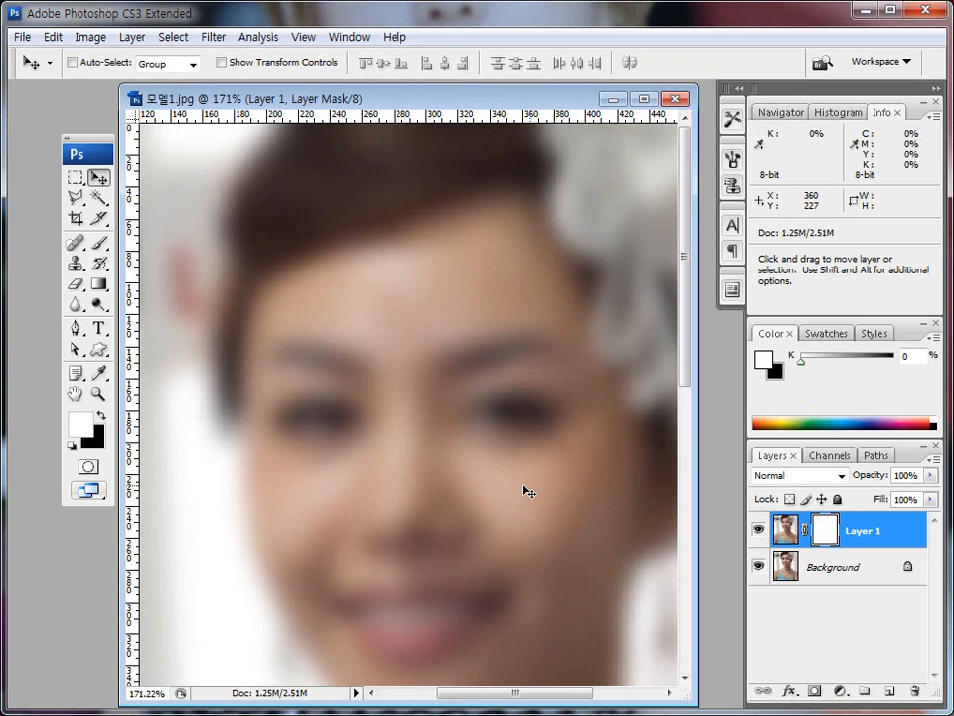
{"action": "key", "text": "ctrl+i"}
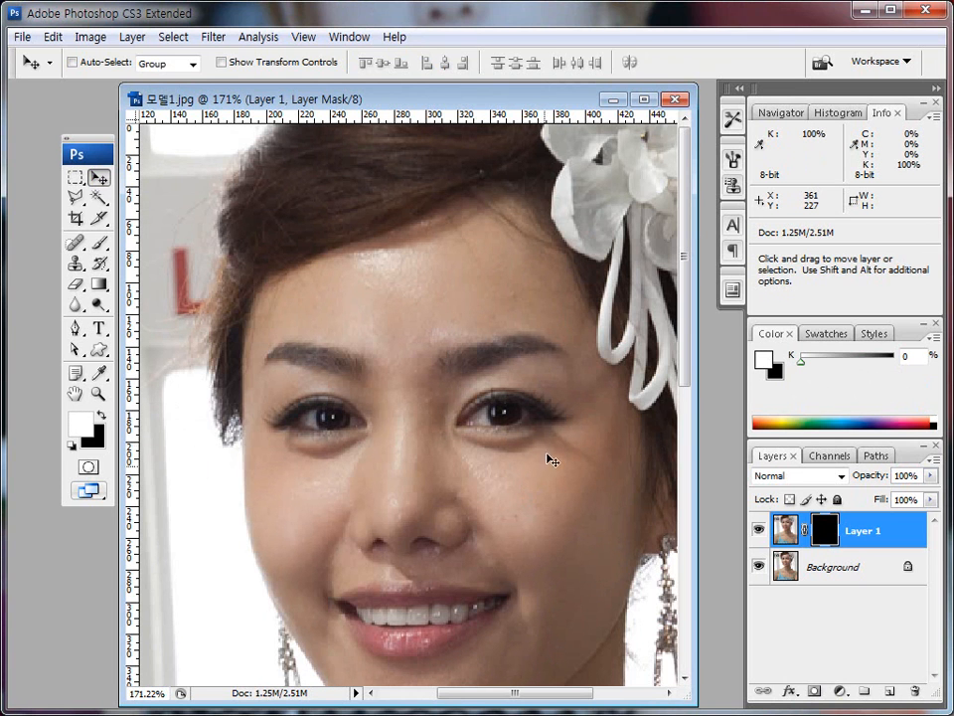
Select the Brush tool and set its opacity to 40%
{"action": "left_click", "coordinate": [100, 246]}
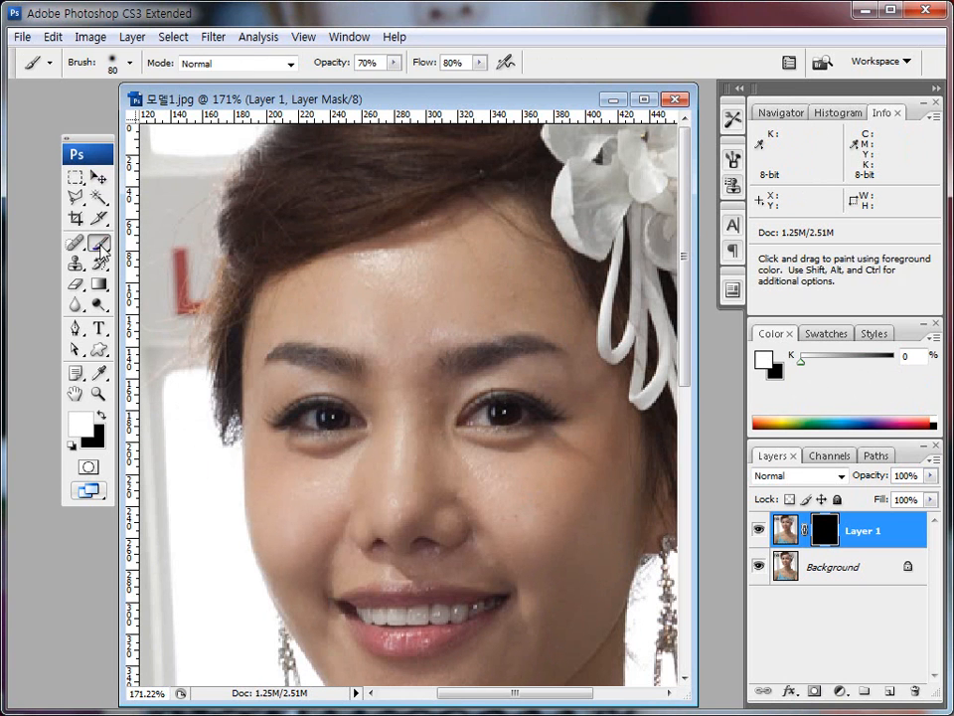
{"action": "mouse_move", "coordinate": [100, 438]}
{"action": "left_mouse_down"}
{"action": "mouse_move", "coordinate": [85, 406]}
{"action": "mouse_move", "coordinate": [96, 442]}
{"action": "left_mouse_up"}
{"action": "mouse_move", "coordinate": [315, 71]}
{"action": "left_mouse_down"}
{"action": "mouse_move", "coordinate": [398, 79]}
{"action": "mouse_move", "coordinate": [400, 44]}
{"action": "mouse_move", "coordinate": [323, 69]}
{"action": "left_mouse_up"}
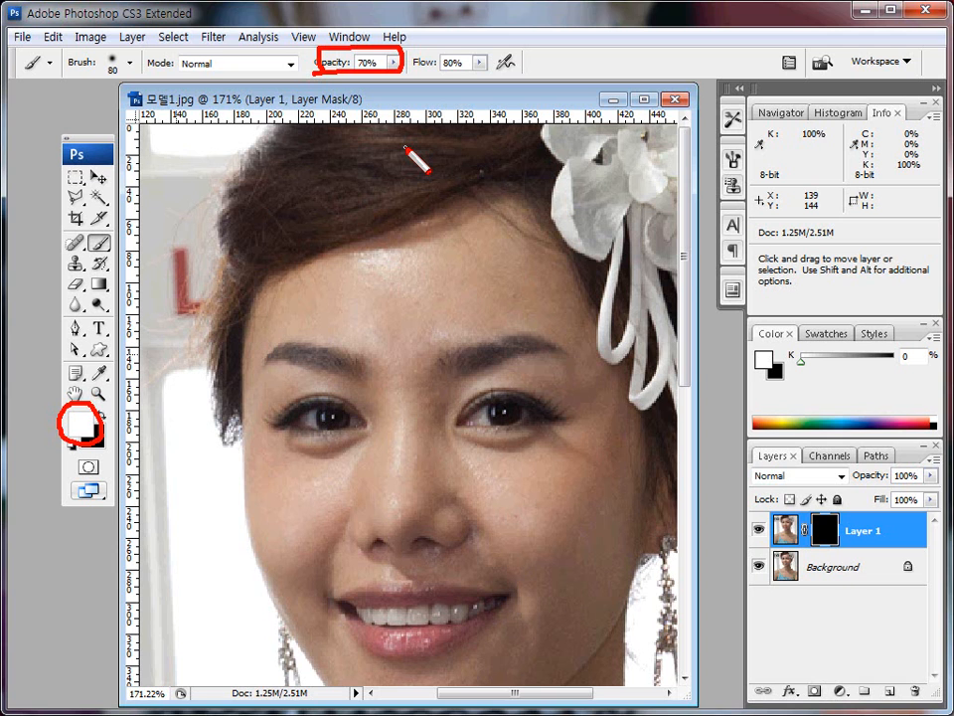
{"action": "key", "text": "Escape"}
{"action": "left_click", "coordinate": [330, 65]}
{"action": "type", "text": "40"}
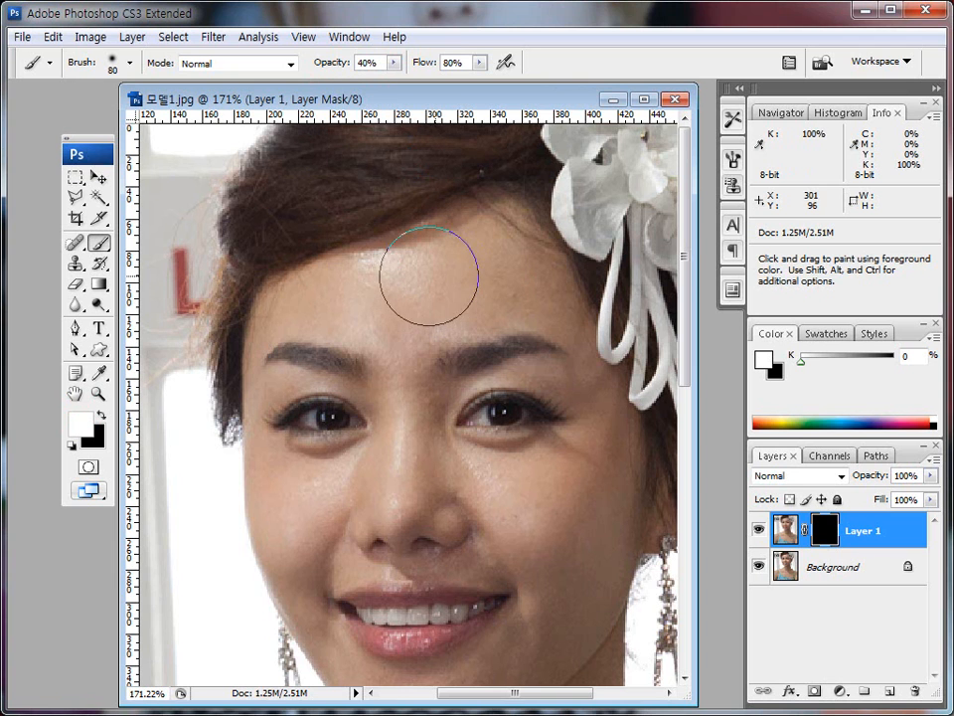
Reduce the brush to 35 pixels while painting white on the mask over the forehead, nose bridge and the cheek nearer the flower
{"action": "key", "text": "bracketleft"}
{"action": "mouse_move", "coordinate": [430, 266]}
{"action": "left_mouse_down"}
{"action": "mouse_move", "coordinate": [371, 282]}
{"action": "mouse_move", "coordinate": [434, 257]}
{"action": "mouse_move", "coordinate": [451, 265]}
{"action": "mouse_move", "coordinate": [401, 298]}
{"action": "mouse_move", "coordinate": [433, 257]}
{"action": "mouse_move", "coordinate": [455, 249]}
{"action": "mouse_move", "coordinate": [431, 282]}
{"action": "mouse_move", "coordinate": [436, 314]}
{"action": "mouse_move", "coordinate": [467, 293]}
{"action": "mouse_move", "coordinate": [499, 293]}
{"action": "mouse_move", "coordinate": [474, 265]}
{"action": "mouse_move", "coordinate": [508, 239]}
{"action": "mouse_move", "coordinate": [370, 266]}
{"action": "mouse_move", "coordinate": [403, 244]}
{"action": "mouse_move", "coordinate": [354, 285]}
{"action": "mouse_move", "coordinate": [284, 309]}
{"action": "mouse_move", "coordinate": [410, 323]}
{"action": "mouse_move", "coordinate": [501, 300]}
{"action": "mouse_move", "coordinate": [574, 312]}
{"action": "mouse_move", "coordinate": [496, 200]}
{"action": "mouse_move", "coordinate": [527, 246]}
{"action": "mouse_move", "coordinate": [399, 349]}
{"action": "mouse_move", "coordinate": [402, 477]}
{"action": "mouse_move", "coordinate": [423, 388]}
{"action": "mouse_move", "coordinate": [431, 474]}
{"action": "mouse_move", "coordinate": [451, 484]}
{"action": "mouse_move", "coordinate": [440, 456]}
{"action": "mouse_move", "coordinate": [447, 473]}
{"action": "mouse_move", "coordinate": [468, 480]}
{"action": "mouse_move", "coordinate": [479, 466]}
{"action": "mouse_move", "coordinate": [472, 460]}
{"action": "mouse_move", "coordinate": [510, 466]}
{"action": "mouse_move", "coordinate": [544, 507]}
{"action": "left_mouse_up"}
{"action": "key", "text": "bracketleft"}
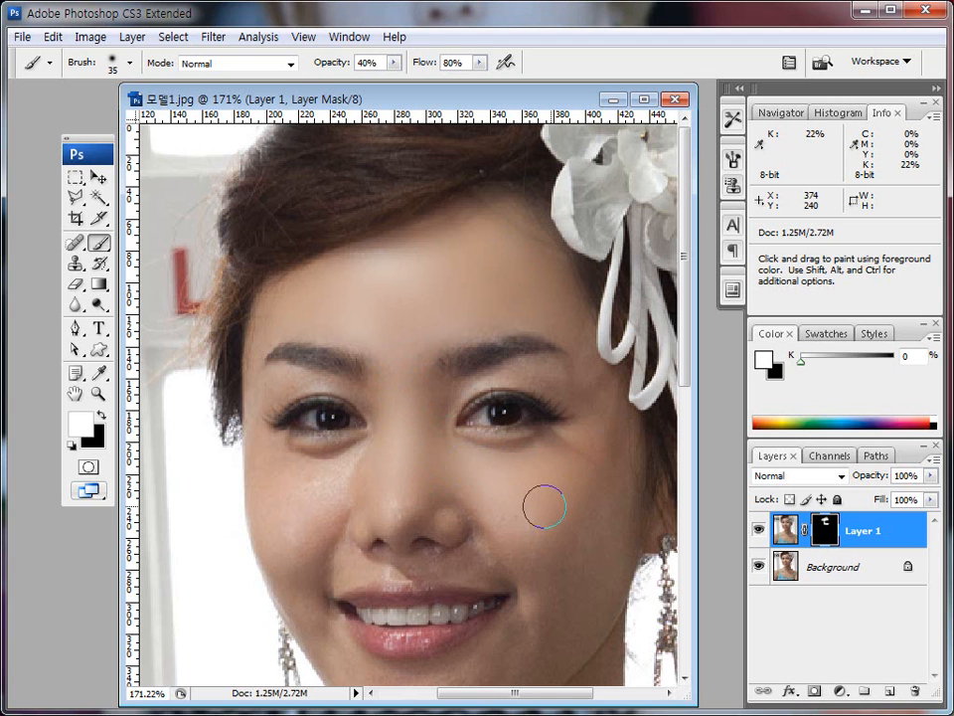
{"action": "mouse_move", "coordinate": [545, 506]}
{"action": "left_mouse_down"}
{"action": "mouse_move", "coordinate": [531, 503]}
{"action": "mouse_move", "coordinate": [527, 516]}
{"action": "mouse_move", "coordinate": [596, 503]}
{"action": "mouse_move", "coordinate": [615, 462]}
{"action": "left_mouse_up"}
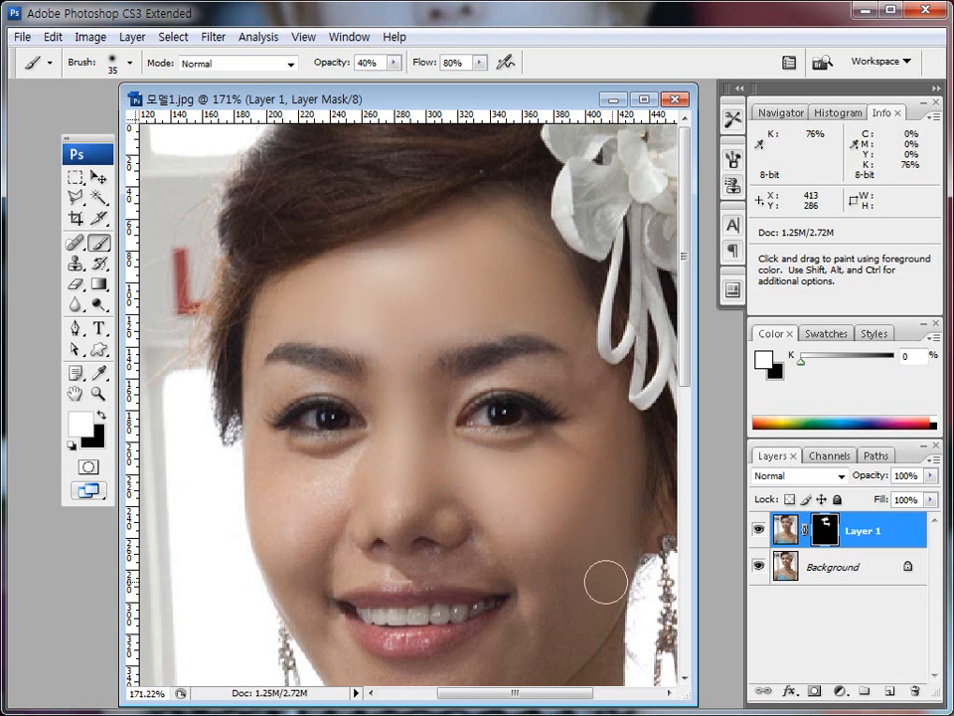
{"action": "mouse_move", "coordinate": [552, 573]}
{"action": "left_mouse_down"}
{"action": "mouse_move", "coordinate": [534, 605]}
{"action": "mouse_move", "coordinate": [540, 596]}
{"action": "mouse_move", "coordinate": [520, 548]}
{"action": "left_mouse_up"}
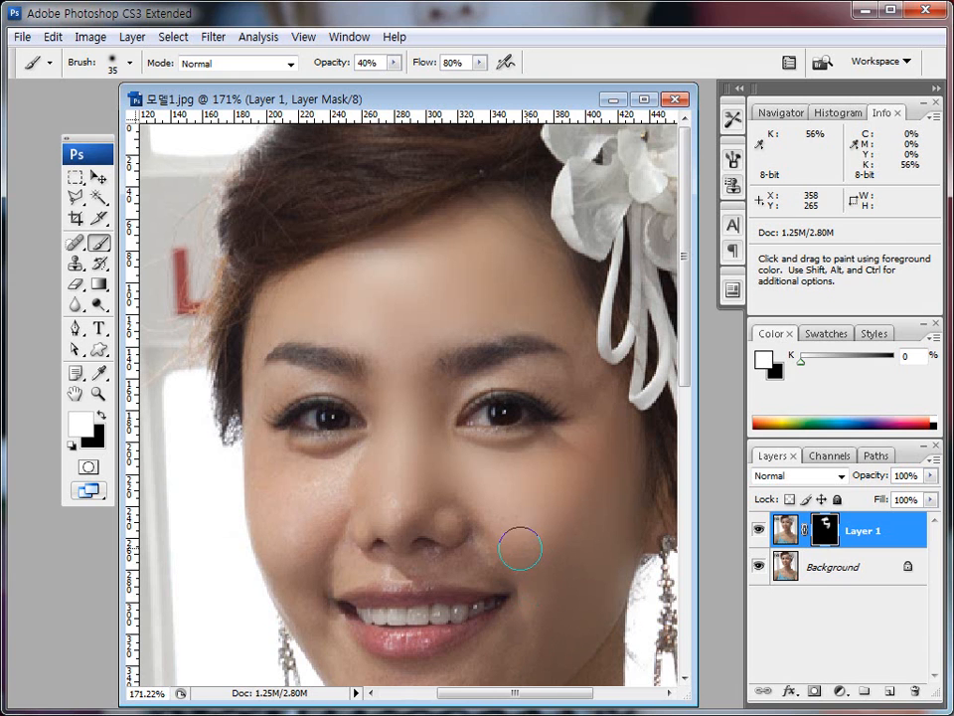
Reduce the brush to 20 pixels while painting white on the mask over the nose, upper lip area and the other cheek
{"action": "key", "text": "bracketleft"}
{"action": "mouse_move", "coordinate": [449, 564]}
{"action": "left_mouse_down"}
{"action": "mouse_move", "coordinate": [519, 576]}
{"action": "mouse_move", "coordinate": [475, 569]}
{"action": "mouse_move", "coordinate": [512, 572]}
{"action": "mouse_move", "coordinate": [486, 552]}
{"action": "left_mouse_up"}
{"action": "key", "text": "bracketleft"}
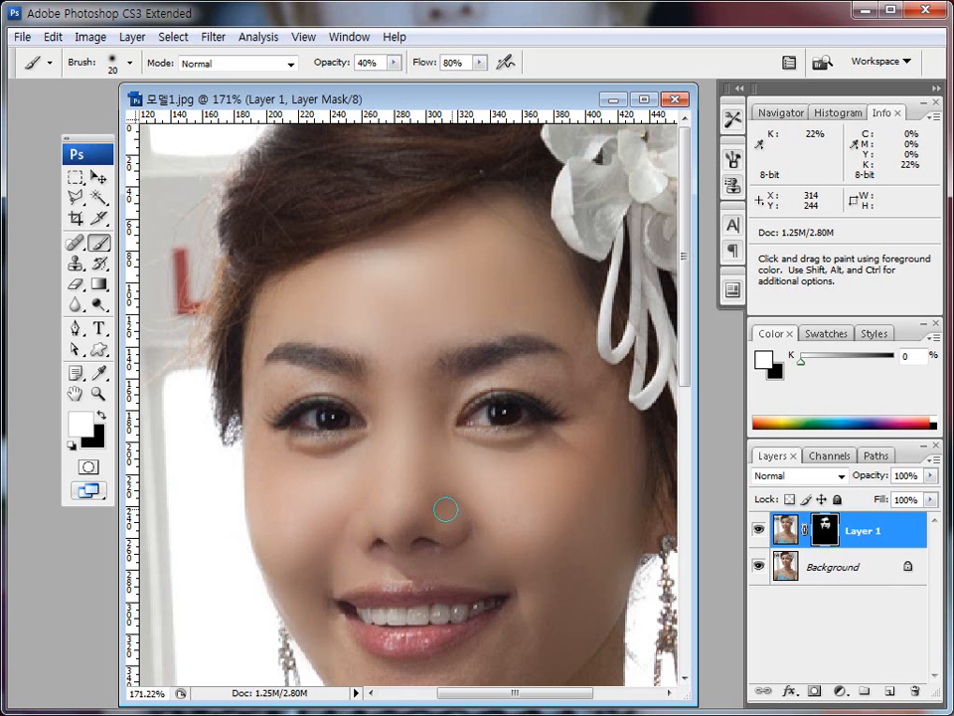
{"action": "mouse_move", "coordinate": [398, 77]}
{"action": "left_mouse_down"}
{"action": "mouse_move", "coordinate": [361, 58]}
{"action": "mouse_move", "coordinate": [404, 73]}
{"action": "left_mouse_up"}
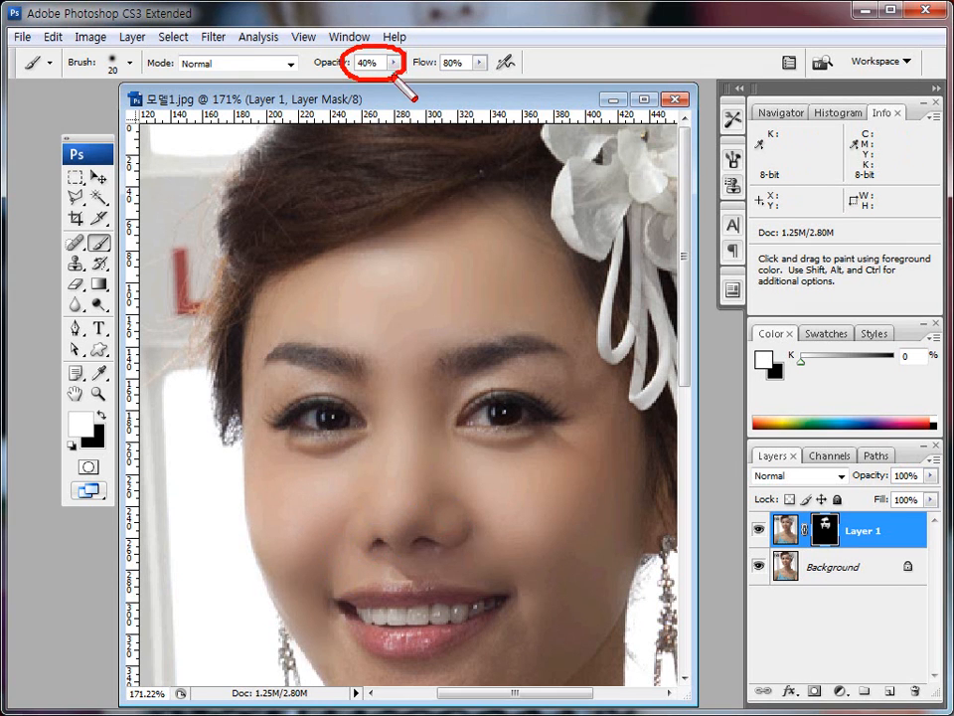
{"action": "left_click", "coordinate": [213, 37]}
{"action": "mouse_move", "coordinate": [256, 234]}
{"action": "left_click", "coordinate": [454, 295]}
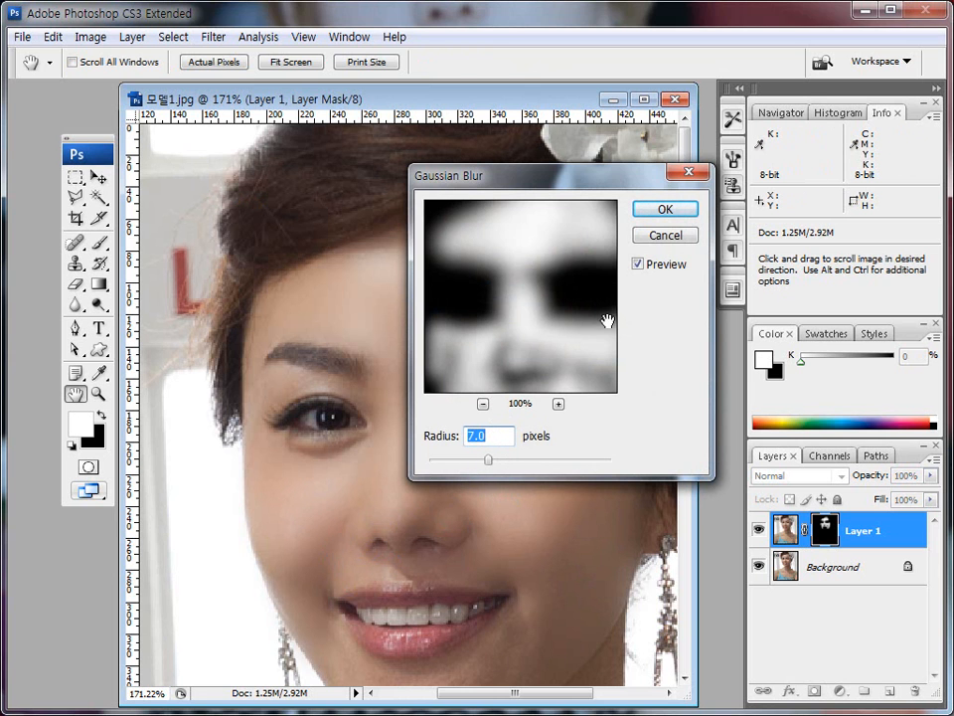
{"action": "left_click", "coordinate": [665, 241]}
Paint white on the mask with the 15-pixel brush around the eyes, temple and mouth and over the chin and jaw
{"action": "key", "text": "b"}
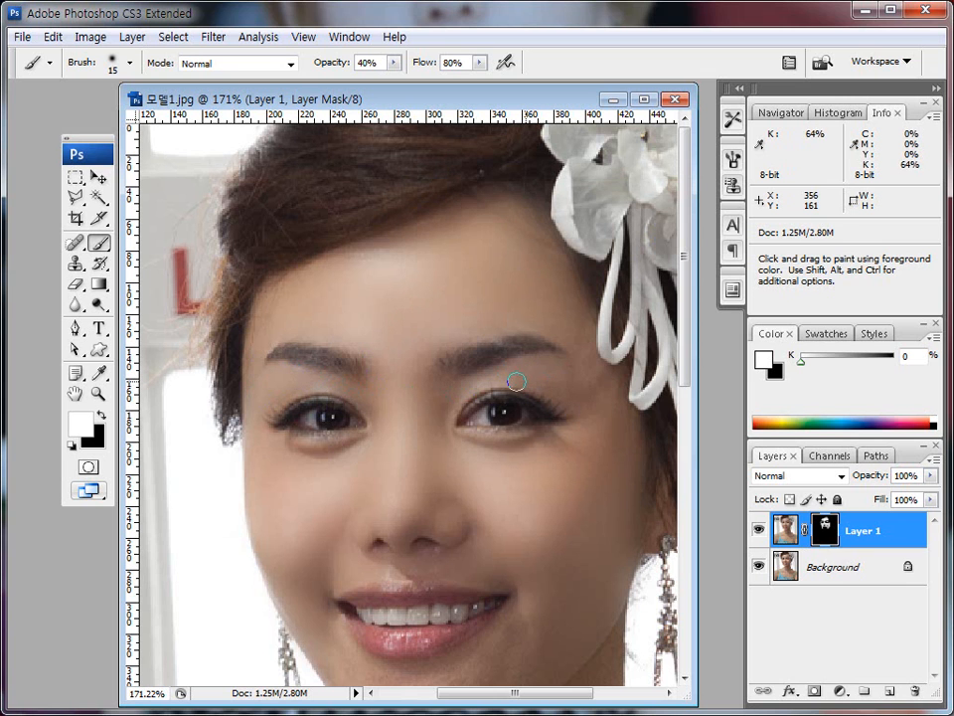
{"action": "mouse_move", "coordinate": [585, 360]}
{"action": "left_mouse_down"}
{"action": "mouse_move", "coordinate": [591, 338]}
{"action": "mouse_move", "coordinate": [615, 408]}
{"action": "left_mouse_up"}
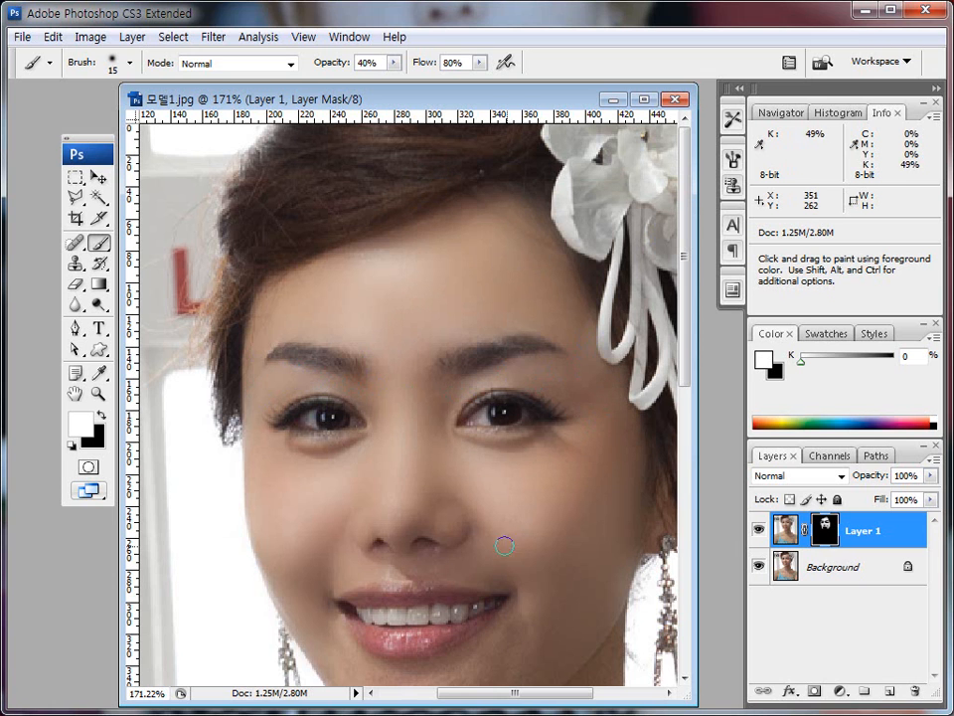
{"action": "left_click_drag", "start_coordinate": [541, 613], "coordinate": [547, 505]}
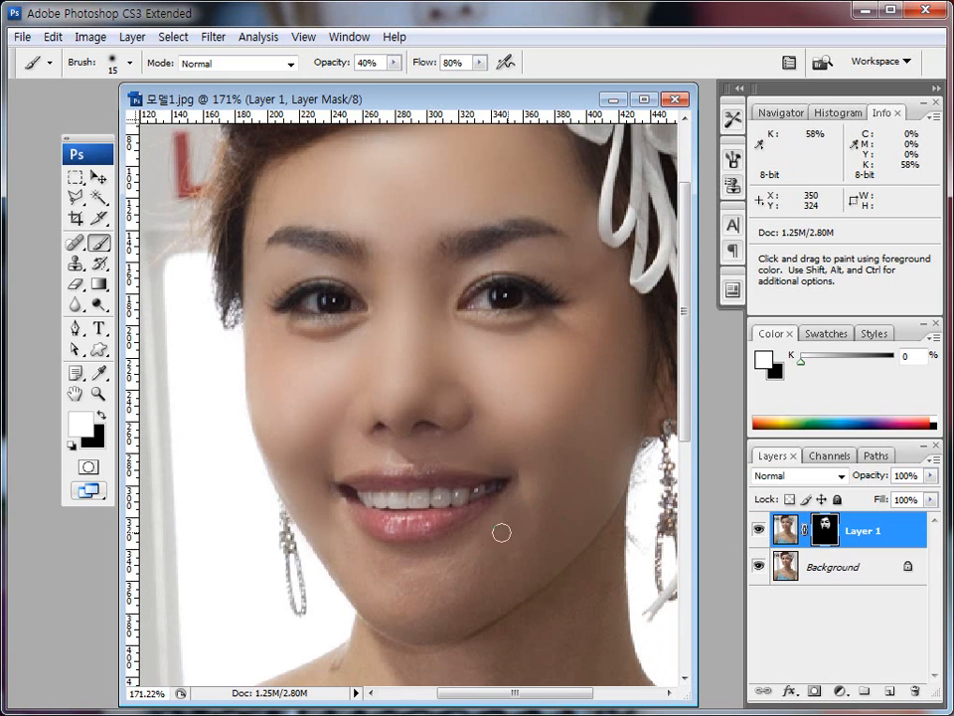
{"action": "left_click_drag", "start_coordinate": [453, 597], "coordinate": [541, 533]}
{"action": "left_click_drag", "start_coordinate": [489, 605], "coordinate": [567, 537]}
{"action": "left_click_drag", "start_coordinate": [518, 611], "coordinate": [586, 532]}
{"action": "left_click_drag", "start_coordinate": [492, 594], "coordinate": [366, 628]}
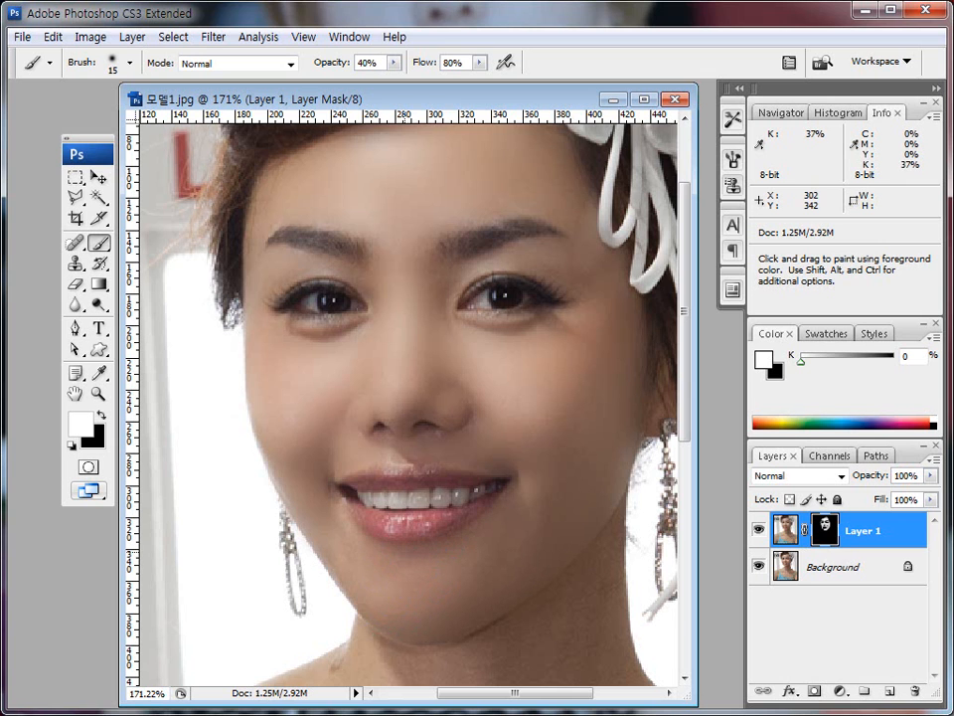
{"action": "mouse_move", "coordinate": [347, 530]}
{"action": "left_mouse_down"}
{"action": "mouse_move", "coordinate": [375, 573]}
{"action": "mouse_move", "coordinate": [332, 550]}
{"action": "mouse_move", "coordinate": [410, 625]}
{"action": "left_mouse_up"}
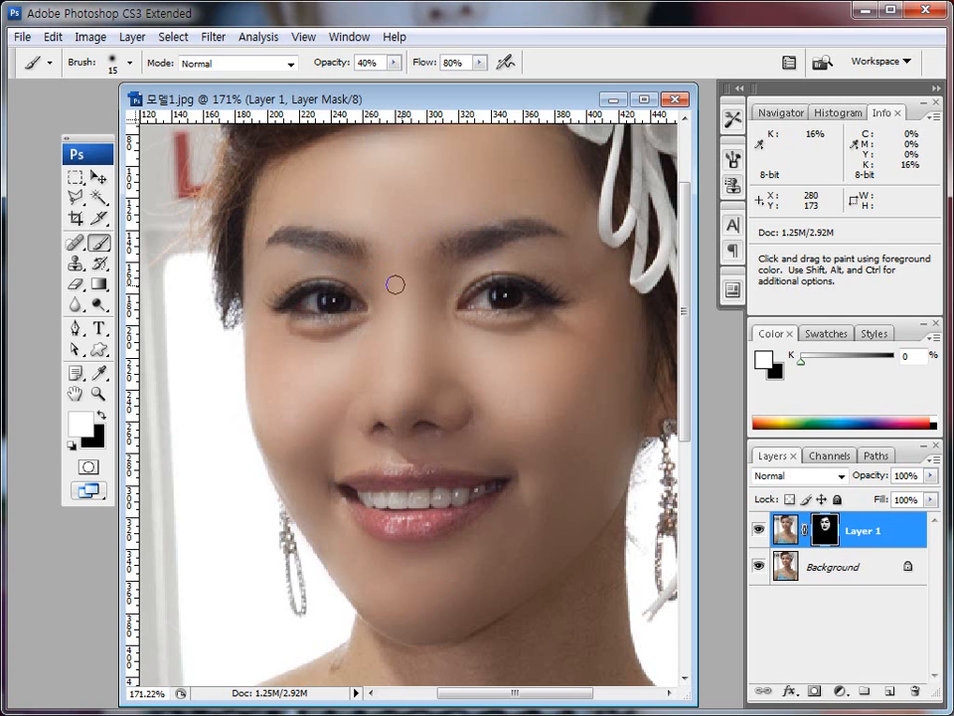
Enlarge the brush to 70 pixels and paint white on the mask over the neck and upper chest
{"action": "key", "text": "space"}
{"action": "mouse_move", "coordinate": [547, 553]}
{"action": "left_mouse_down"}
{"action": "mouse_move", "coordinate": [540, 408]}
{"action": "mouse_move", "coordinate": [536, 453]}
{"action": "left_mouse_up"}
{"action": "key", "text": "bracketleft"}
{"action": "key", "text": "bracketleft"}
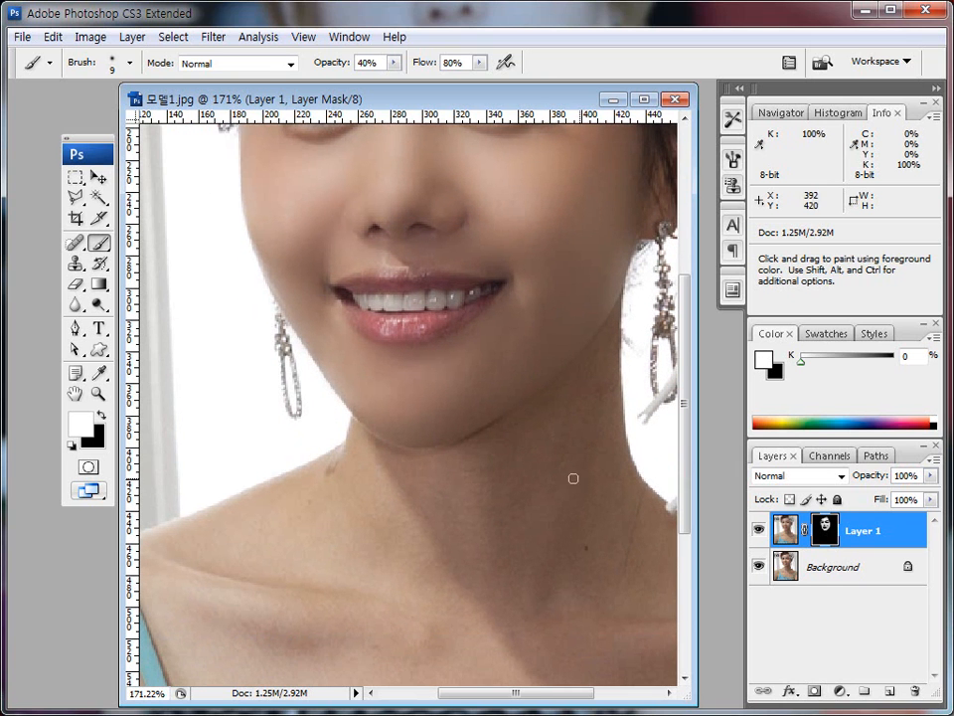
{"action": "key", "text": "bracketright"}
{"action": "key", "text": "bracketright"}
{"action": "key", "text": "bracketright"}
{"action": "key", "text": "bracketright"}
{"action": "key", "text": "bracketright"}
{"action": "key", "text": "bracketright"}
{"action": "key", "text": "bracketright"}
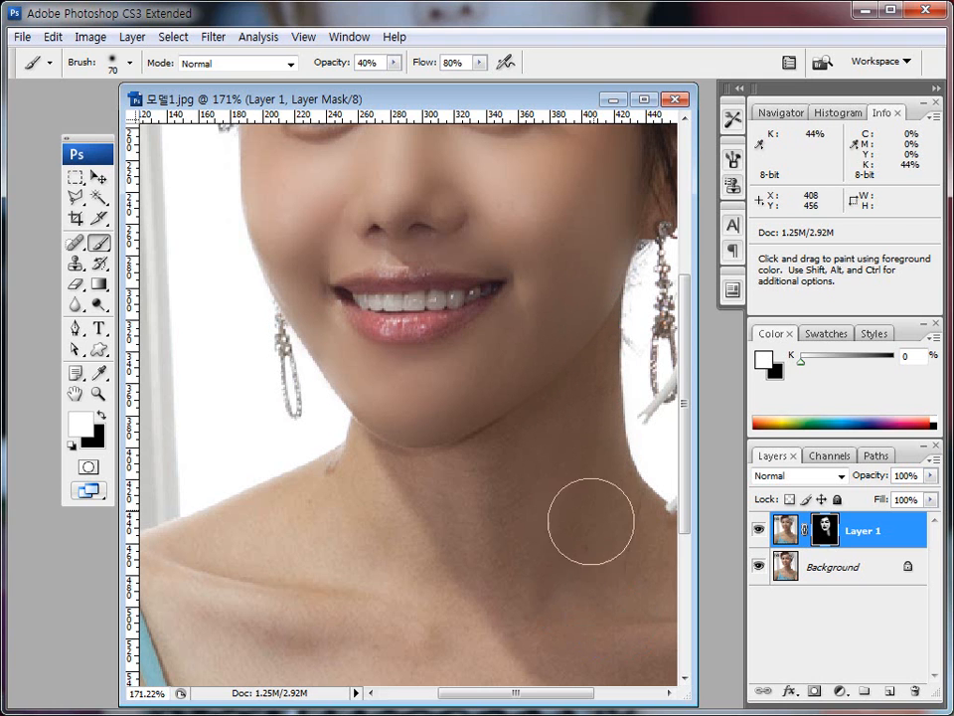
{"action": "mouse_move", "coordinate": [606, 506]}
{"action": "left_mouse_down"}
{"action": "mouse_move", "coordinate": [665, 560]}
{"action": "mouse_move", "coordinate": [546, 678]}
{"action": "mouse_move", "coordinate": [580, 643]}
{"action": "mouse_move", "coordinate": [573, 595]}
{"action": "mouse_move", "coordinate": [517, 566]}
{"action": "mouse_move", "coordinate": [371, 628]}
{"action": "left_mouse_up"}
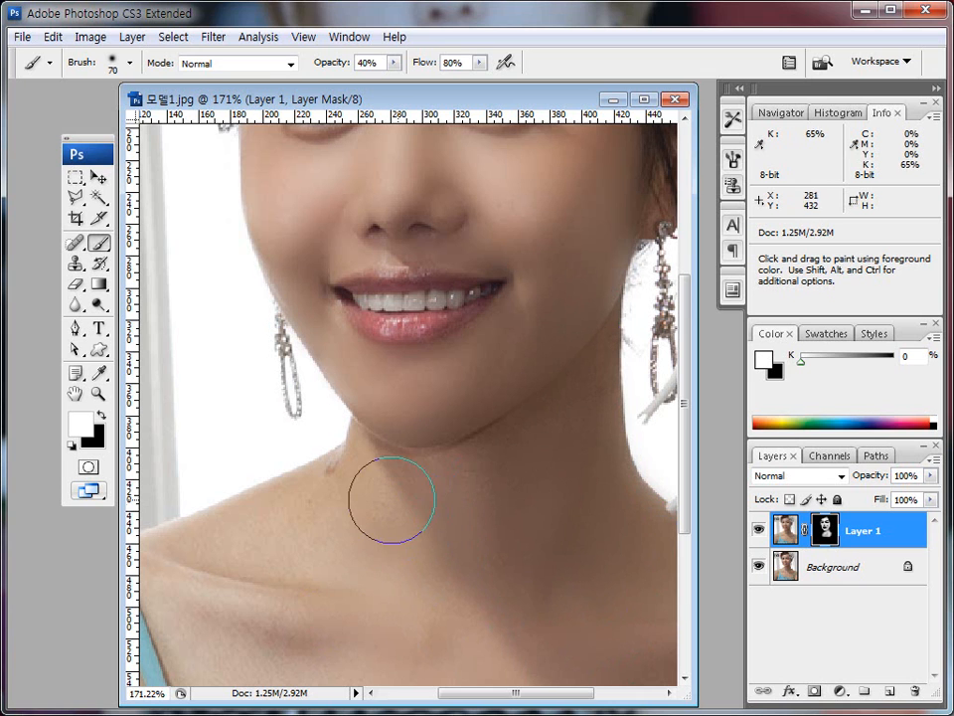
Reduce the brush to 50 pixels and paint white on the mask over the shoulder, collarbone and underside of the jaw
{"action": "key", "text": "bracketleft"}
{"action": "key", "text": "bracketleft"}
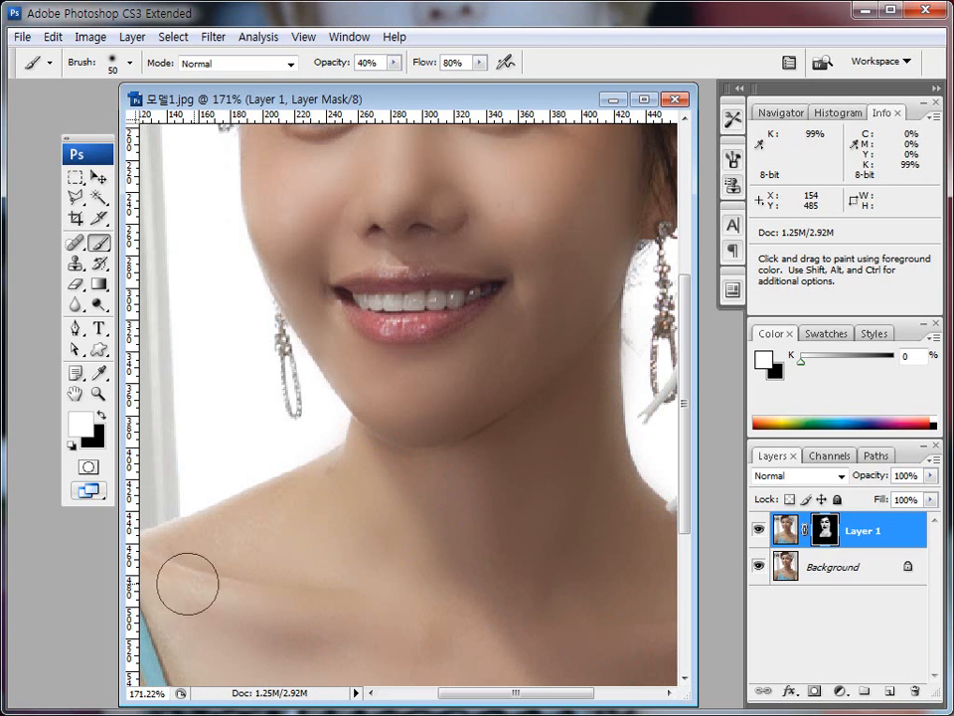
{"action": "mouse_move", "coordinate": [254, 574]}
{"action": "left_mouse_down"}
{"action": "mouse_move", "coordinate": [205, 569]}
{"action": "mouse_move", "coordinate": [211, 549]}
{"action": "mouse_move", "coordinate": [326, 498]}
{"action": "mouse_move", "coordinate": [226, 544]}
{"action": "mouse_move", "coordinate": [342, 474]}
{"action": "mouse_move", "coordinate": [260, 507]}
{"action": "mouse_move", "coordinate": [341, 473]}
{"action": "mouse_move", "coordinate": [215, 567]}
{"action": "mouse_move", "coordinate": [343, 567]}
{"action": "mouse_move", "coordinate": [496, 528]}
{"action": "mouse_move", "coordinate": [387, 529]}
{"action": "mouse_move", "coordinate": [423, 482]}
{"action": "mouse_move", "coordinate": [386, 465]}
{"action": "mouse_move", "coordinate": [477, 452]}
{"action": "mouse_move", "coordinate": [488, 440]}
{"action": "mouse_move", "coordinate": [394, 477]}
{"action": "mouse_move", "coordinate": [424, 465]}
{"action": "mouse_move", "coordinate": [404, 475]}
{"action": "mouse_move", "coordinate": [425, 531]}
{"action": "mouse_move", "coordinate": [459, 529]}
{"action": "mouse_move", "coordinate": [452, 438]}
{"action": "left_mouse_up"}
Reduce the brush to 15 pixels and paint white on the mask over the skin just around the lips
{"action": "key", "text": "bracketleft"}
{"action": "key", "text": "bracketleft"}
{"action": "key", "text": "bracketleft"}
{"action": "key", "text": "bracketleft"}
{"action": "key", "text": "bracketleft"}
{"action": "key", "text": "bracketleft"}
{"action": "key", "text": "bracketleft"}
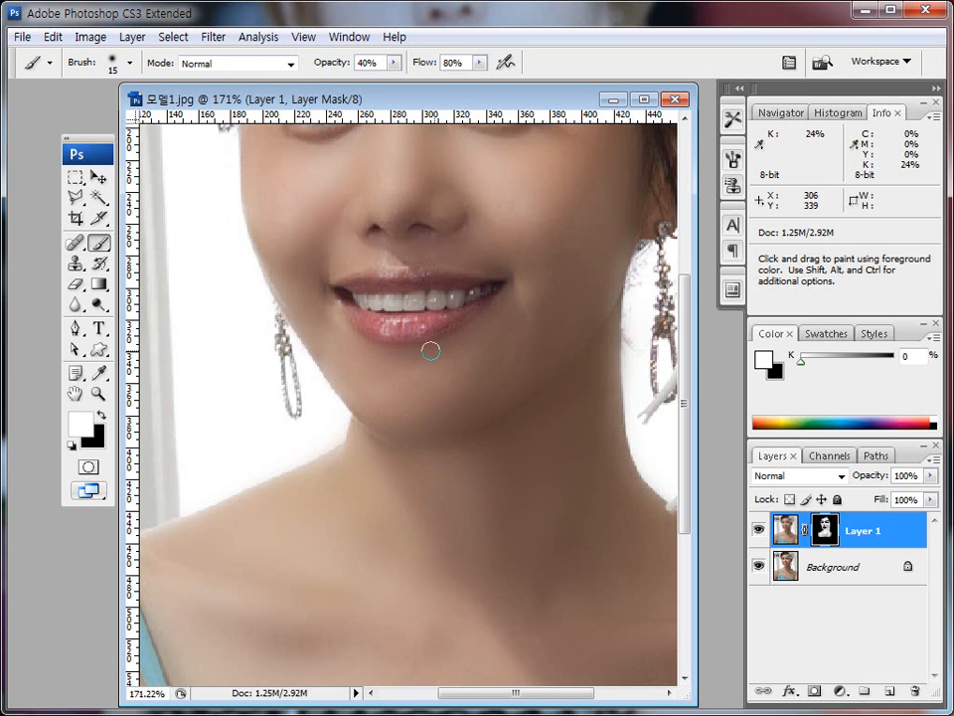
{"action": "left_click_drag", "start_coordinate": [395, 257], "coordinate": [414, 253]}
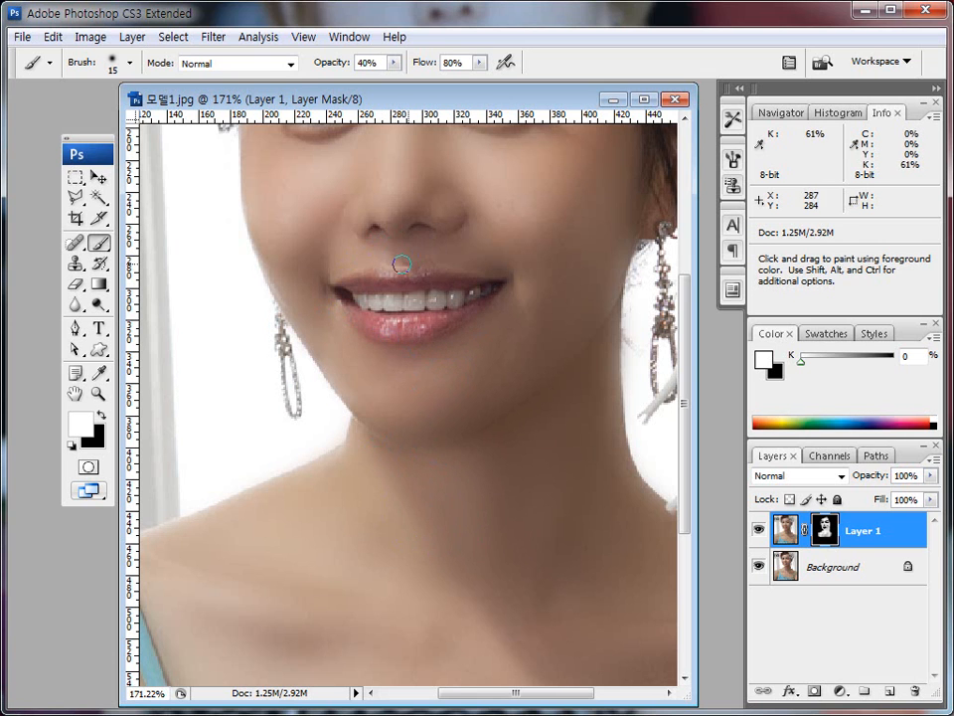
Toggle Layer 1's visibility repeatedly to compare the face before and after the skin smoothing
{"action": "key", "text": "space"}
{"action": "left_click_drag", "start_coordinate": [451, 247], "coordinate": [378, 373]}
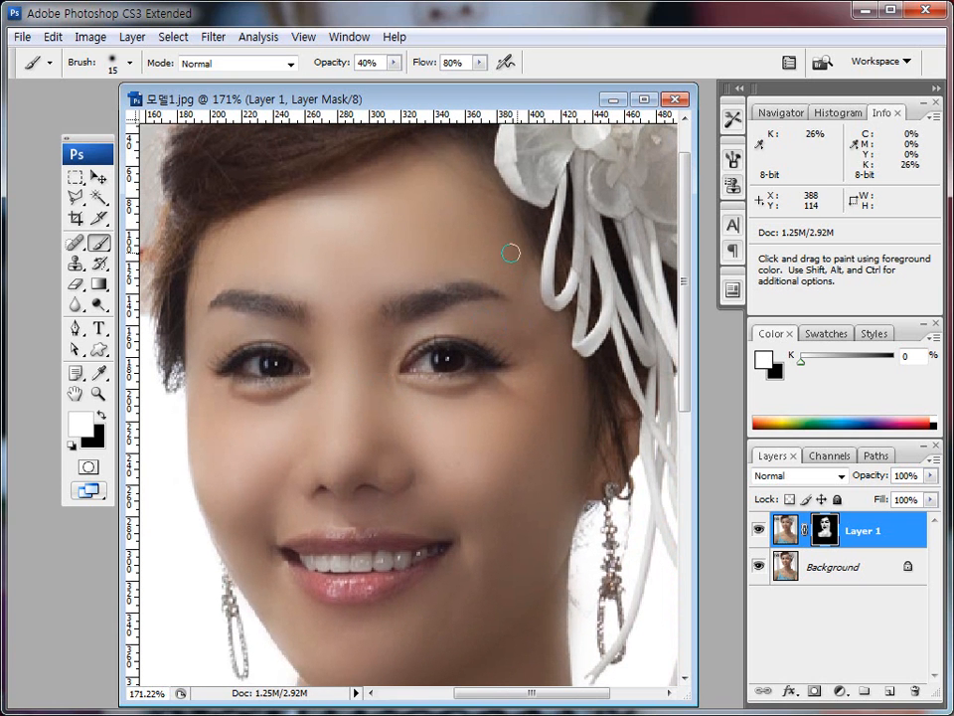
{"action": "key", "text": "space"}
{"action": "mouse_move", "coordinate": [369, 323]}
{"action": "left_mouse_down"}
{"action": "mouse_move", "coordinate": [404, 256]}
{"action": "mouse_move", "coordinate": [411, 291]}
{"action": "left_mouse_up"}
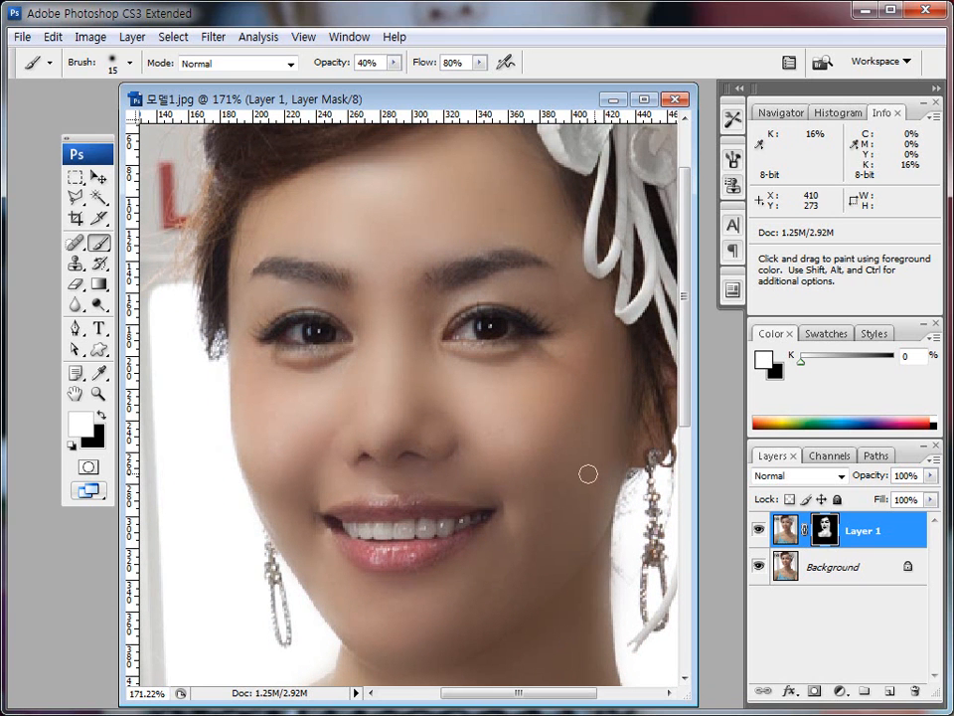
{"action": "key", "text": "ctrl"}
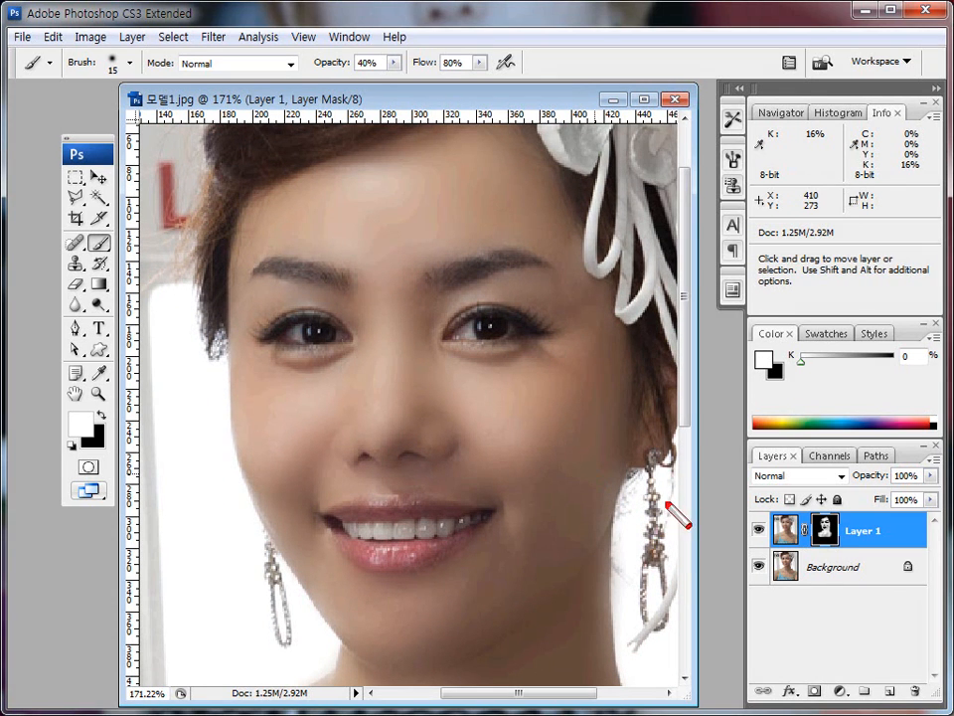
{"action": "mouse_move", "coordinate": [758, 547]}
{"action": "left_mouse_down"}
{"action": "mouse_move", "coordinate": [831, 552]}
{"action": "mouse_move", "coordinate": [899, 509]}
{"action": "mouse_move", "coordinate": [735, 509]}
{"action": "mouse_move", "coordinate": [768, 544]}
{"action": "mouse_move", "coordinate": [766, 537]}
{"action": "mouse_move", "coordinate": [760, 541]}
{"action": "left_mouse_up"}
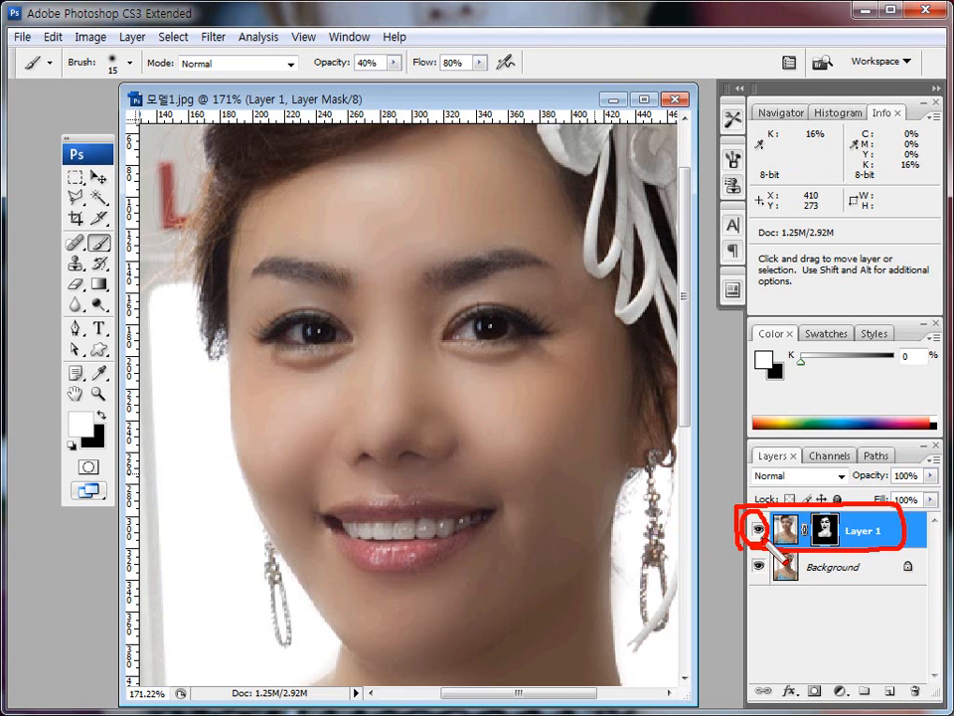
{"action": "key", "text": "Escape"}
{"action": "left_click", "coordinate": [759, 531]}
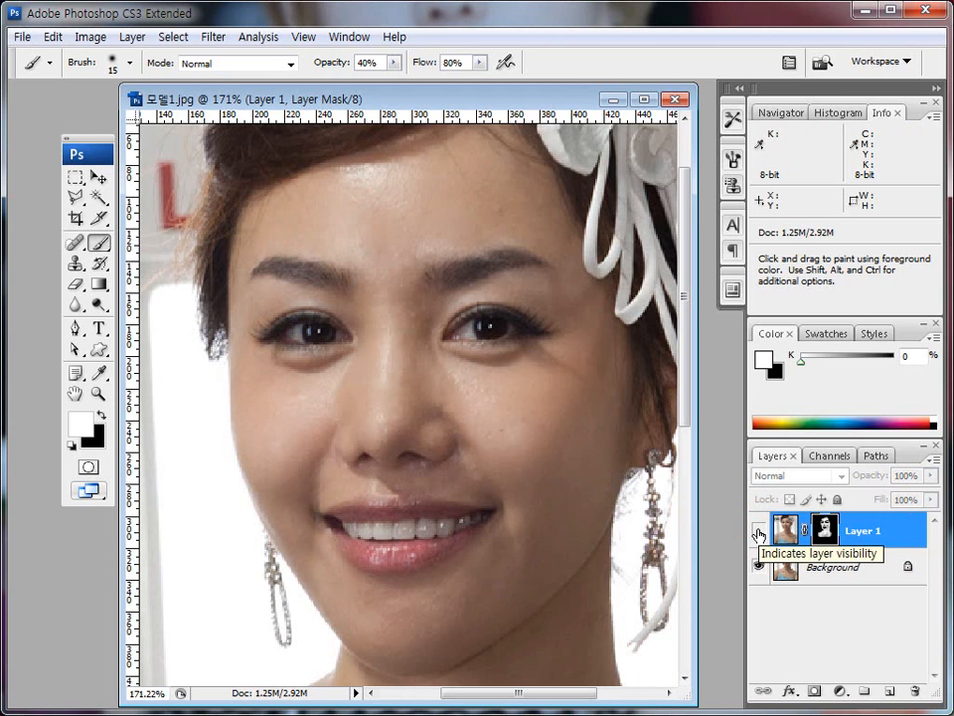
{"action": "left_click", "coordinate": [759, 533]}
{"action": "left_click", "coordinate": [760, 533]}
{"action": "left_click", "coordinate": [759, 533]}
{"action": "left_click", "coordinate": [759, 533]}
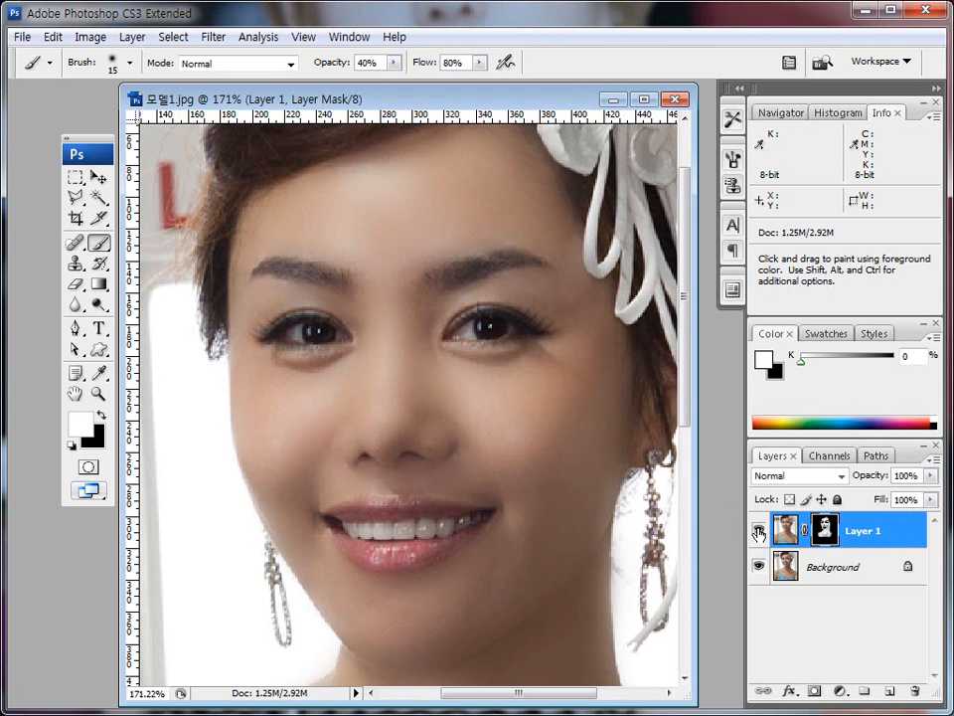
{"action": "left_click", "coordinate": [759, 533]}
{"action": "left_click", "coordinate": [759, 533]}
{"action": "left_click", "coordinate": [759, 532]}
{"action": "left_click", "coordinate": [759, 532]}
{"action": "left_click", "coordinate": [759, 532]}
{"action": "left_click", "coordinate": [760, 532]}
{"action": "left_click", "coordinate": [760, 532]}
{"action": "left_click", "coordinate": [759, 533]}
{"action": "left_click", "coordinate": [760, 533]}
{"action": "left_click", "coordinate": [760, 533]}
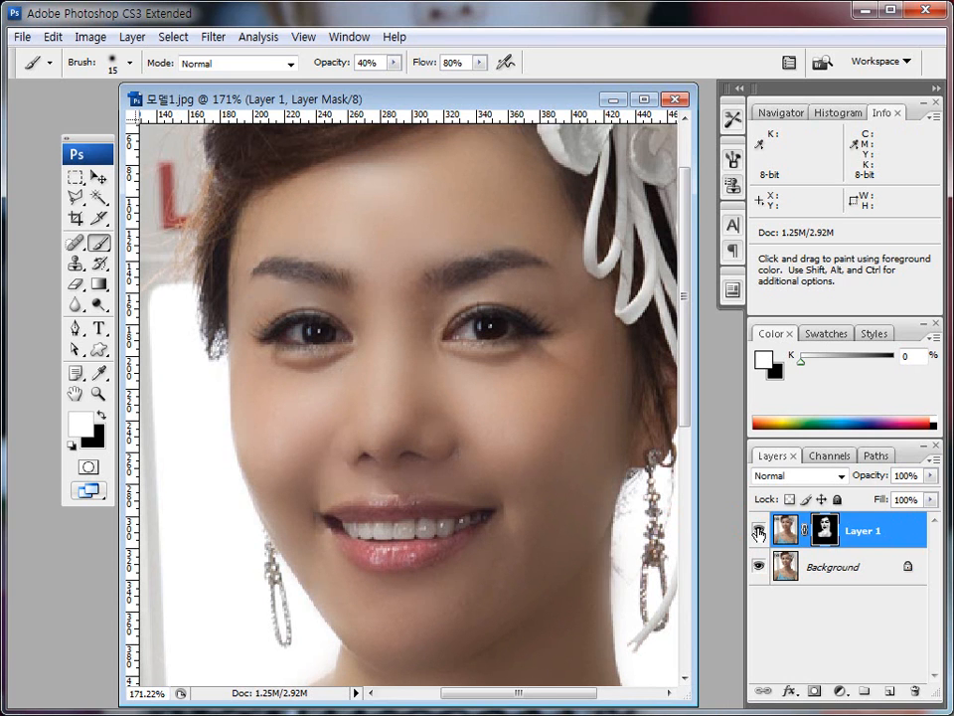